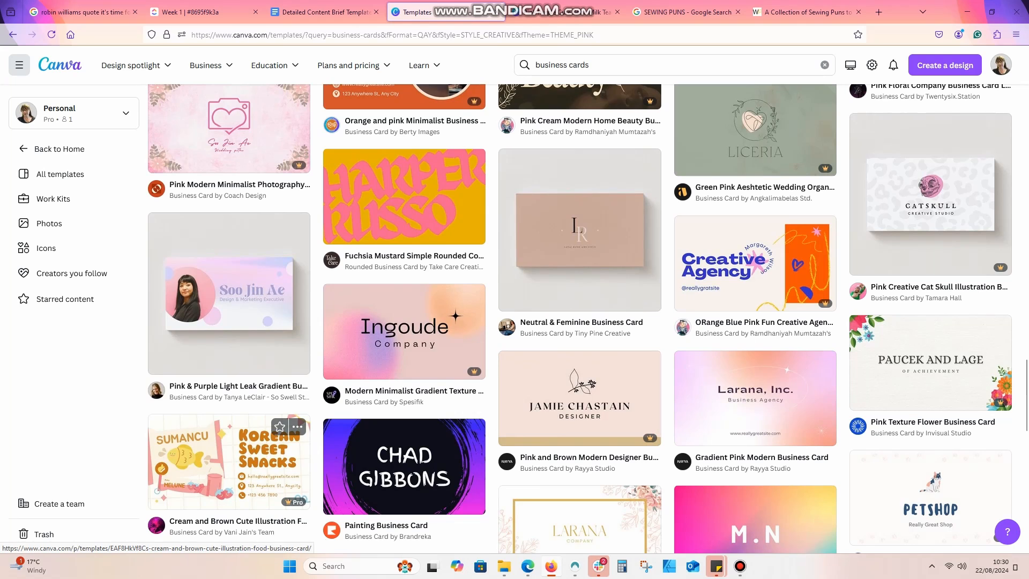
- Open the Cream and Brown Cute Illustration Food Business Card template for editing and delete its blank third page
{"action": "left_click", "coordinate": [228, 462]}
{"action": "left_click", "coordinate": [737, 464]}
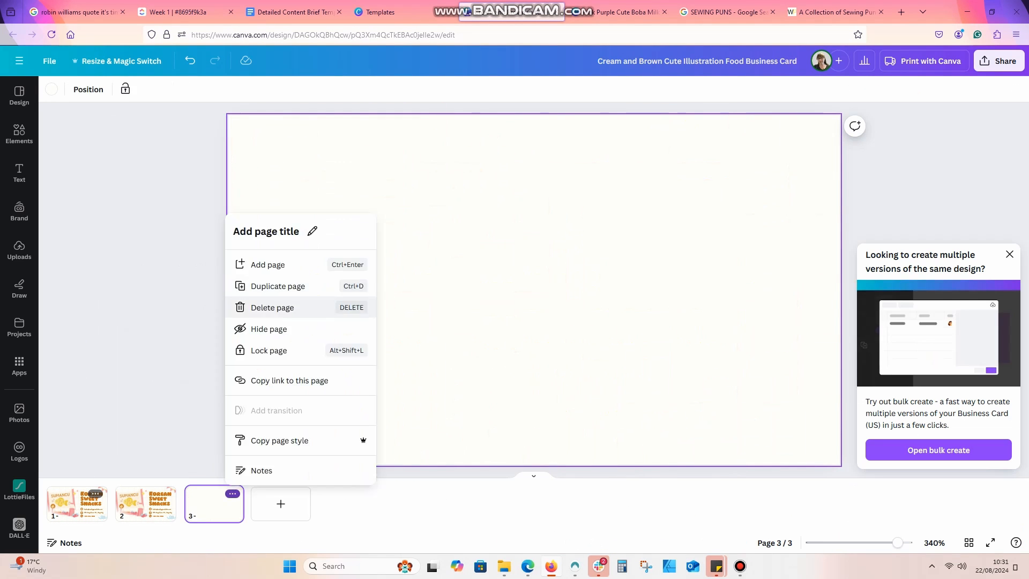
{"action": "left_click", "coordinate": [271, 307]}
{"action": "left_click", "coordinate": [1009, 253]}
- Recolour the grid background graphic on page 2 to pink and shift it into place across the card
{"action": "left_click", "coordinate": [819, 316]}
{"action": "left_click_drag", "start_coordinate": [820, 317], "coordinate": [808, 387]}
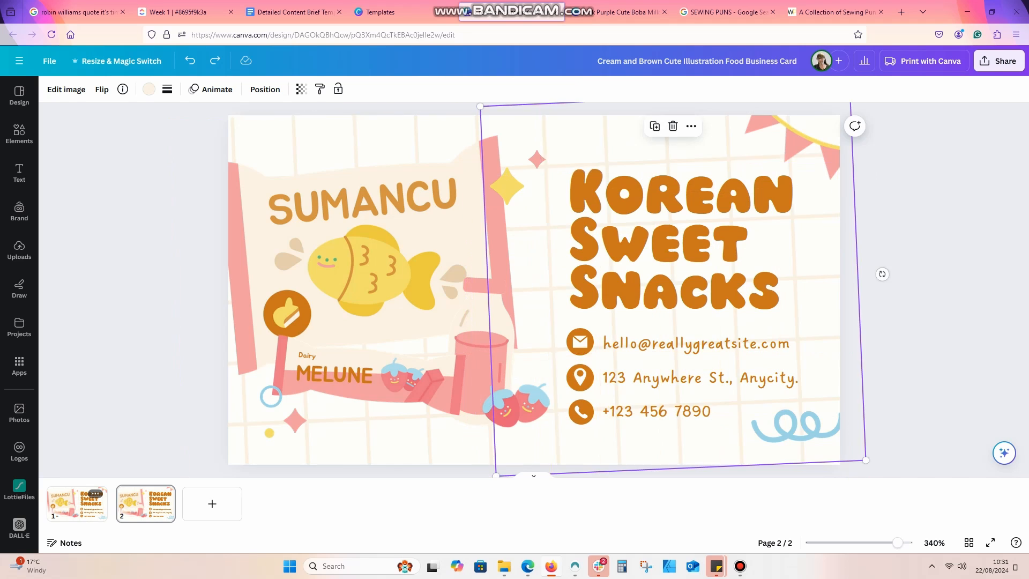
{"action": "left_click", "coordinate": [149, 89]}
{"action": "left_click", "coordinate": [149, 236]}
{"action": "key", "text": "Escape"}
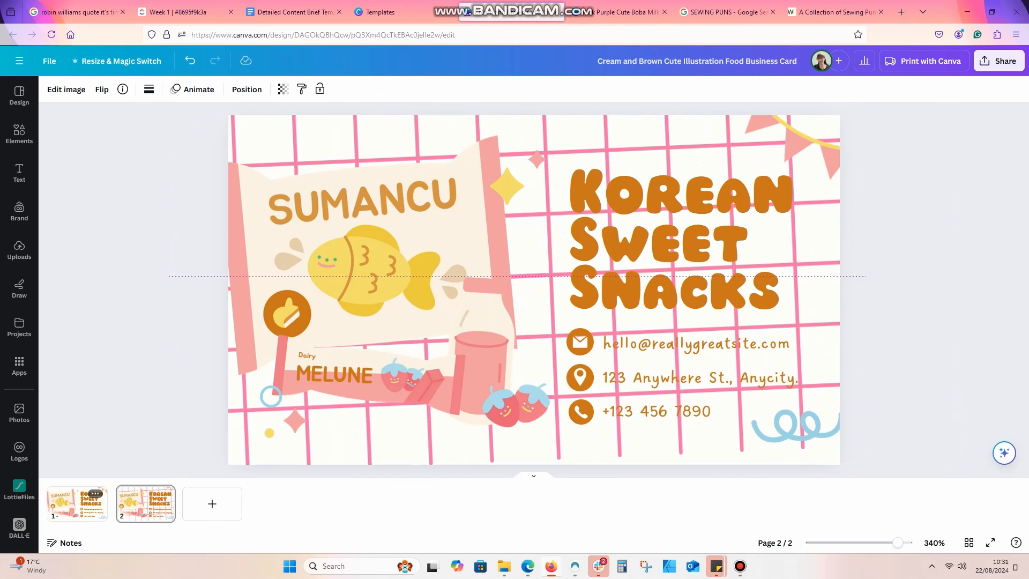
- Enlarge The Veggie Bake badge logo on page 2 and adjust its position on the card
{"action": "key", "text": "ctrl+a"}
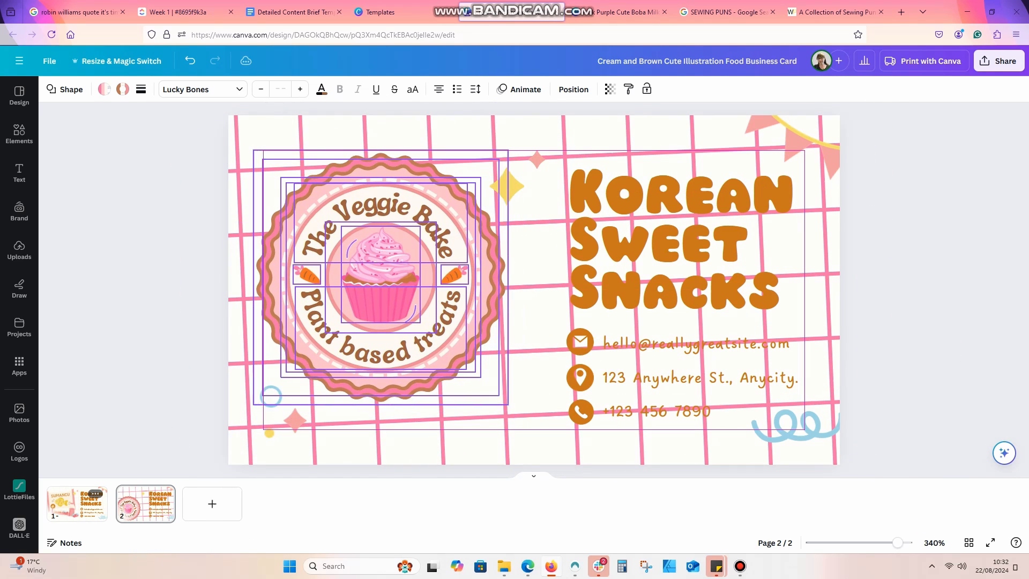
{"action": "left_click_drag", "start_coordinate": [508, 150], "coordinate": [533, 129]}
{"action": "left_click_drag", "start_coordinate": [256, 407], "coordinate": [238, 423]}
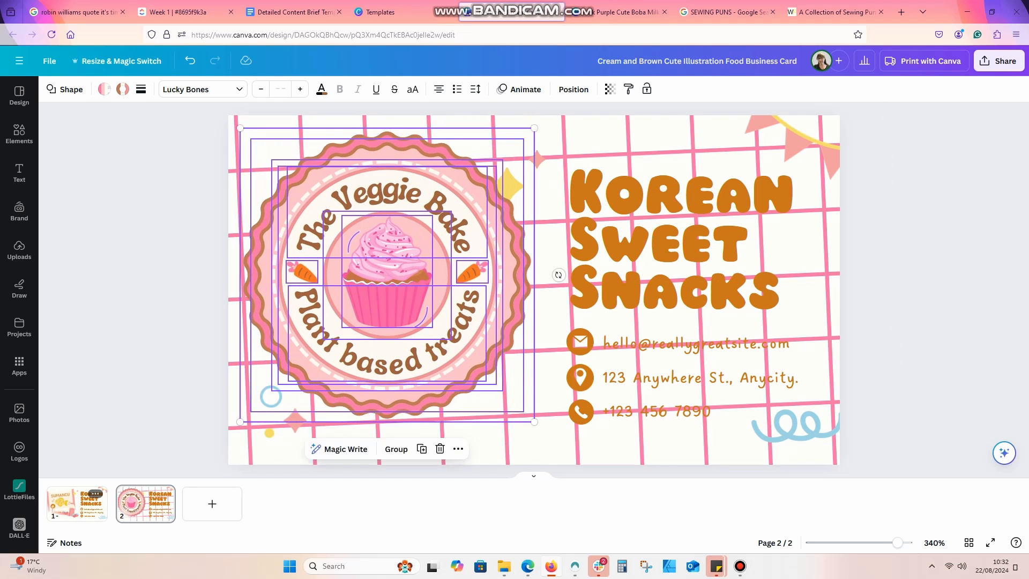
{"action": "left_click_drag", "start_coordinate": [386, 276], "coordinate": [393, 289]}
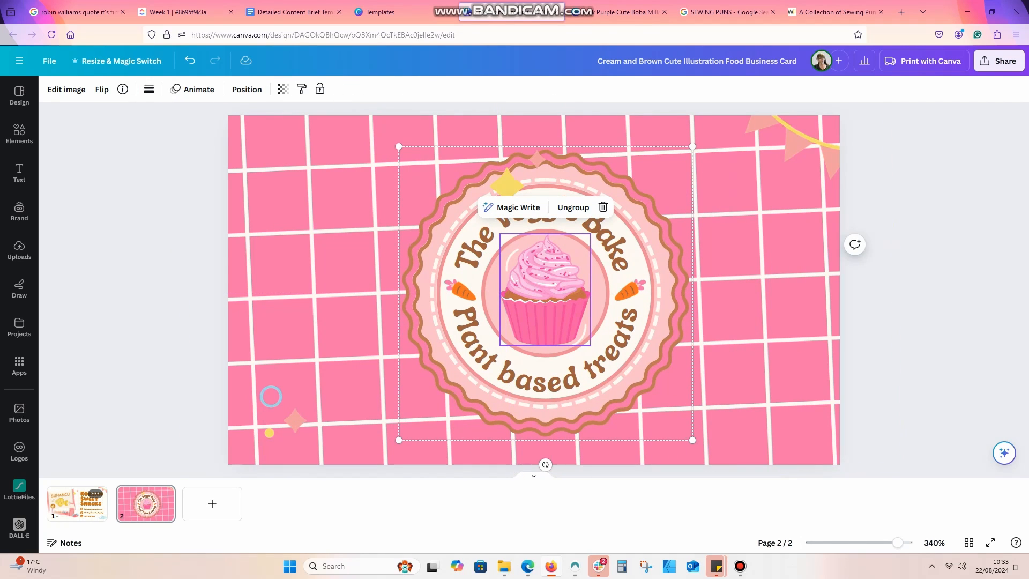
{"action": "left_click", "coordinate": [797, 409]}
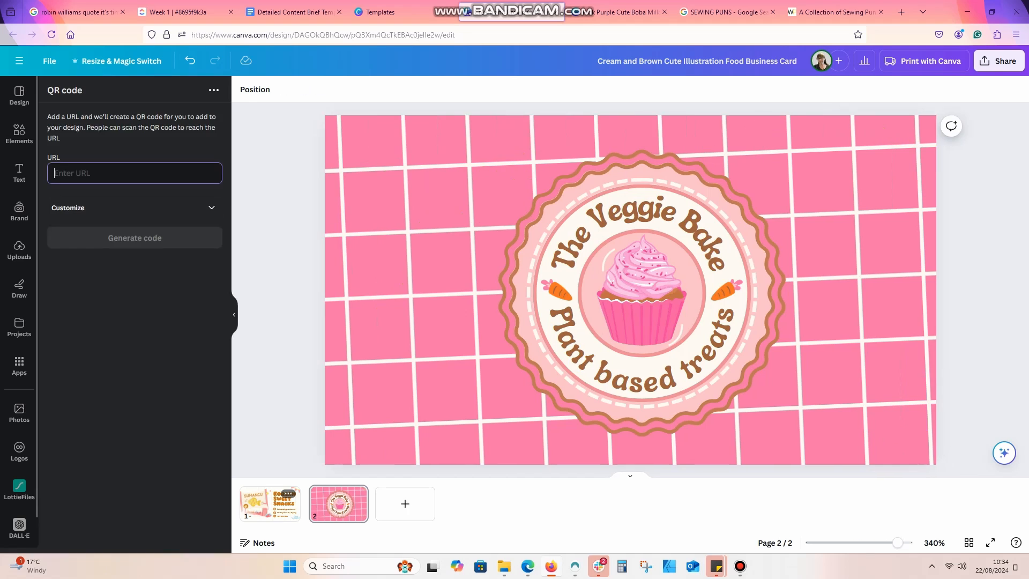
{"action": "type", "text": "WWW.CHIBICHIDESIGNS.CO.UK"}
{"action": "left_click", "coordinate": [134, 237]}
{"action": "left_click_drag", "start_coordinate": [630, 290], "coordinate": [409, 381]}
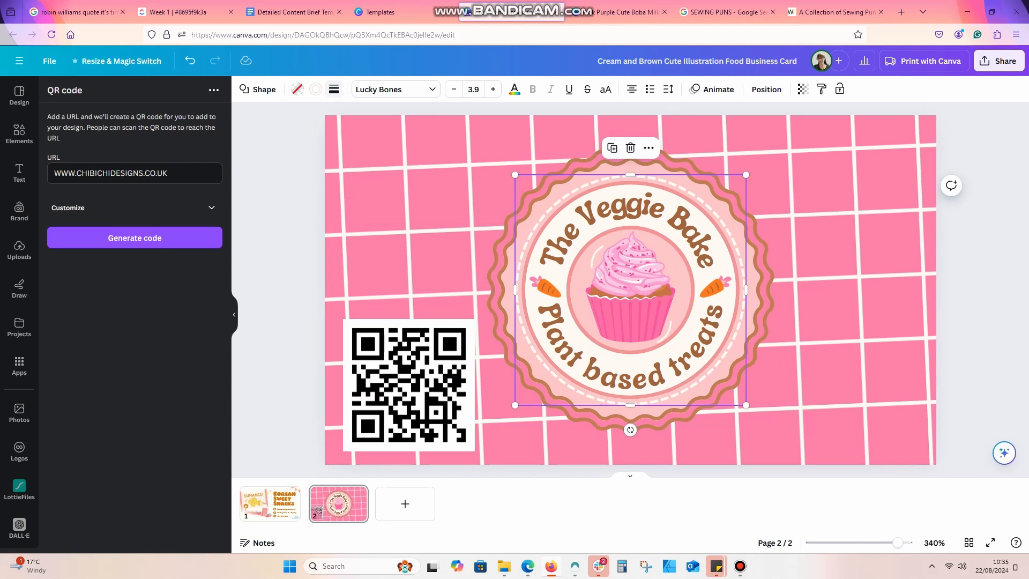
- Place a carrot graphic in the lower-right corner of the pink card and recolour its pink leaves off-white
{"action": "left_click_drag", "start_coordinate": [711, 287], "coordinate": [904, 421]}
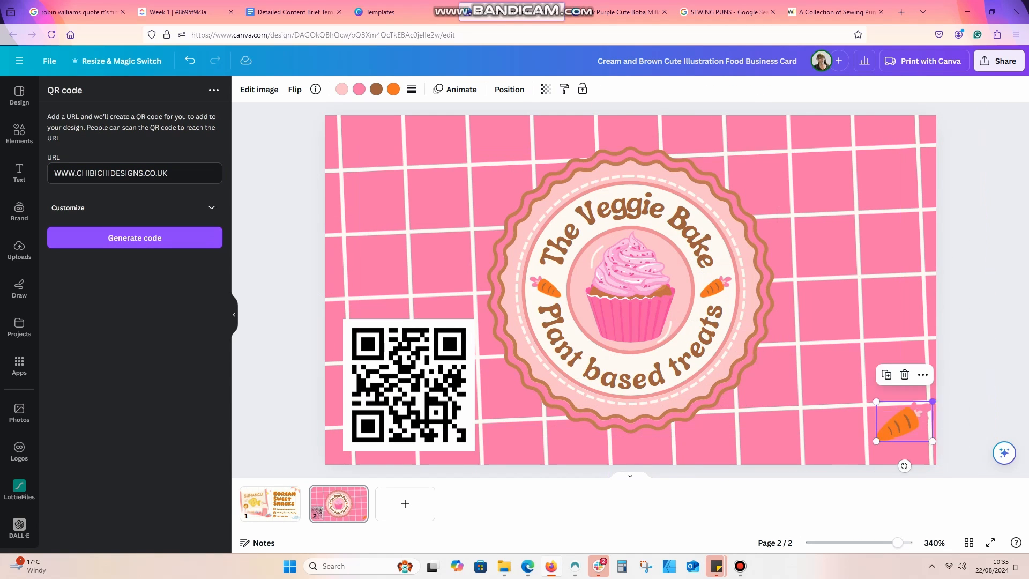
{"action": "left_click", "coordinate": [358, 89]}
{"action": "left_click", "coordinate": [210, 185]}
- Duplicate the carrot and scatter carrots and tomato slices around the badge on the pink card
{"action": "left_click", "coordinate": [879, 383]}
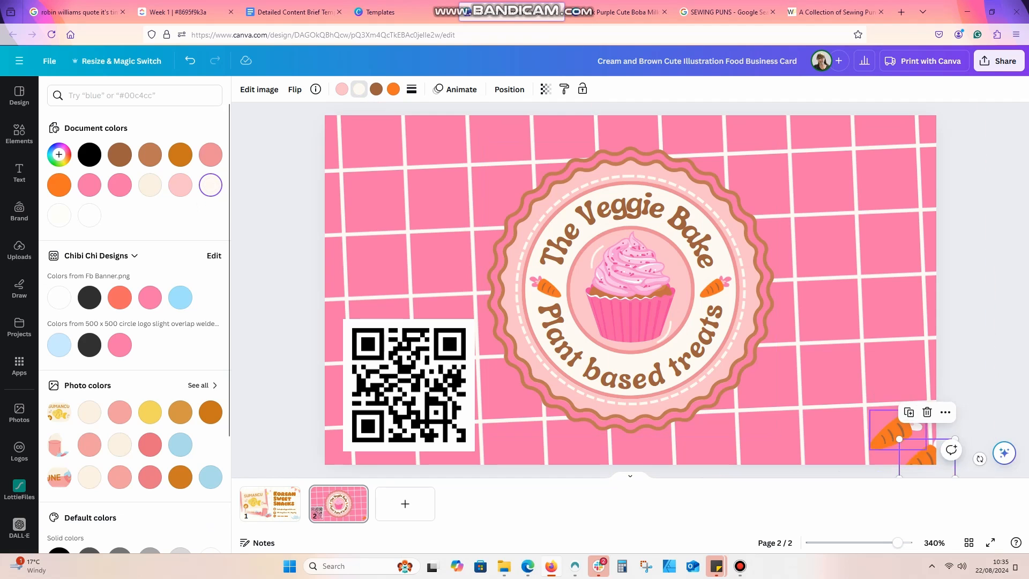
{"action": "left_click_drag", "start_coordinate": [925, 456], "coordinate": [388, 173]}
{"action": "key", "text": "ctrl+d"}
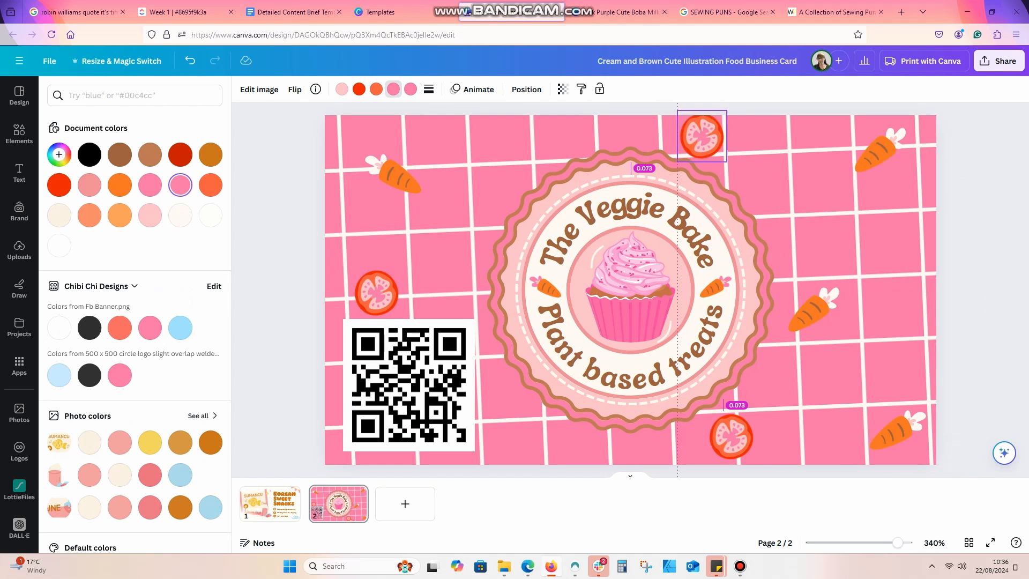
{"action": "left_click_drag", "start_coordinate": [776, 193], "coordinate": [929, 289]}
{"action": "left_click_drag", "start_coordinate": [809, 310], "coordinate": [461, 305]}
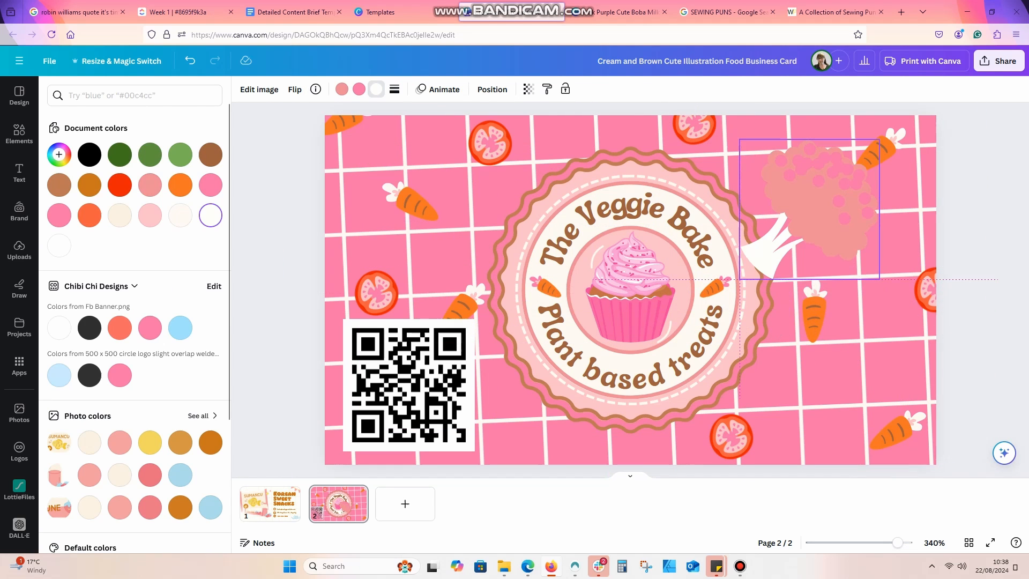
- Recolour the broccoli's main florets green and shrink it into a small accent at the badge's upper right
{"action": "left_click", "coordinate": [341, 89]}
{"action": "left_click", "coordinate": [180, 154]}
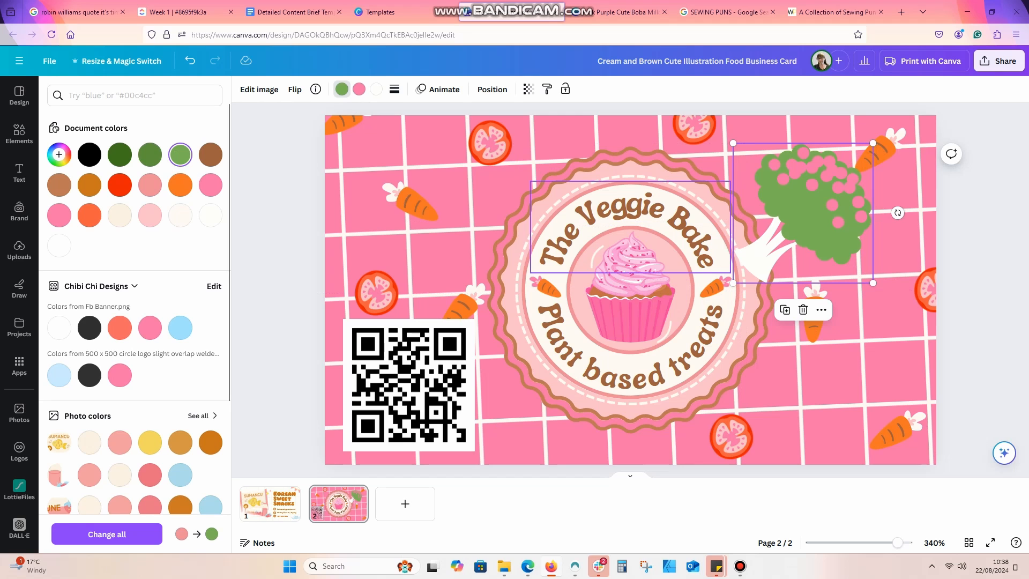
{"action": "left_click_drag", "start_coordinate": [873, 143], "coordinate": [768, 248]}
{"action": "left_click_drag", "start_coordinate": [751, 264], "coordinate": [792, 181]}
- Duplicate the small broccoli around the edges of the pink card and send the one beside the badge backward
{"action": "key", "text": "ctrl+d"}
{"action": "left_click_drag", "start_coordinate": [821, 212], "coordinate": [557, 410]}
{"action": "left_click_drag", "start_coordinate": [545, 448], "coordinate": [329, 194]}
{"action": "key", "text": "ctrl+d"}
{"action": "left_click_drag", "start_coordinate": [370, 216], "coordinate": [366, 230]}
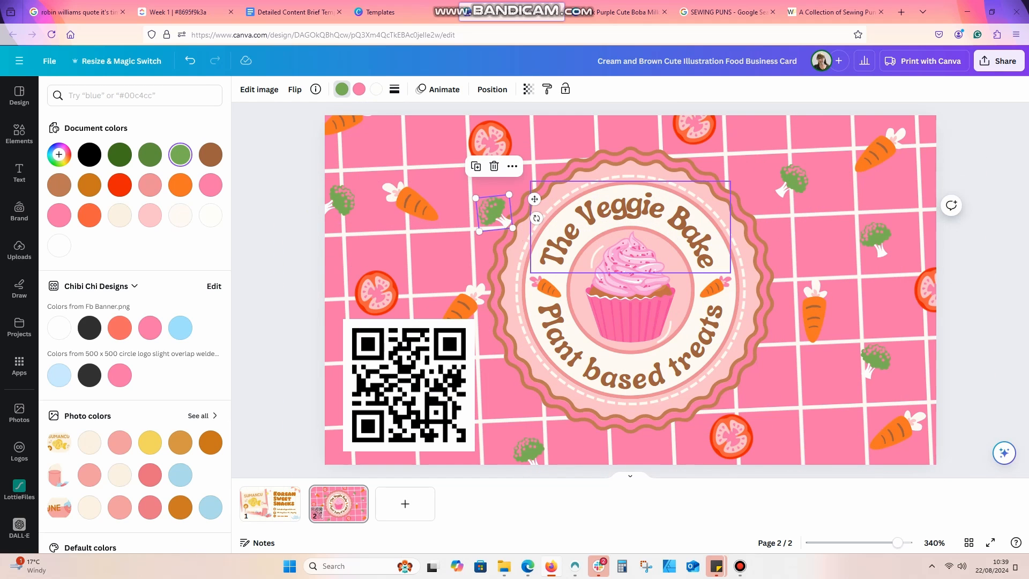
{"action": "key", "text": "ctrl+["}
{"action": "left_click", "coordinate": [976, 268]}
- Check the logo text's font on page 2 and apply Lucky Bones to the heading on page 1
{"action": "left_click", "coordinate": [270, 503]}
{"action": "left_click", "coordinate": [339, 504]}
{"action": "double_click", "coordinate": [548, 239]}
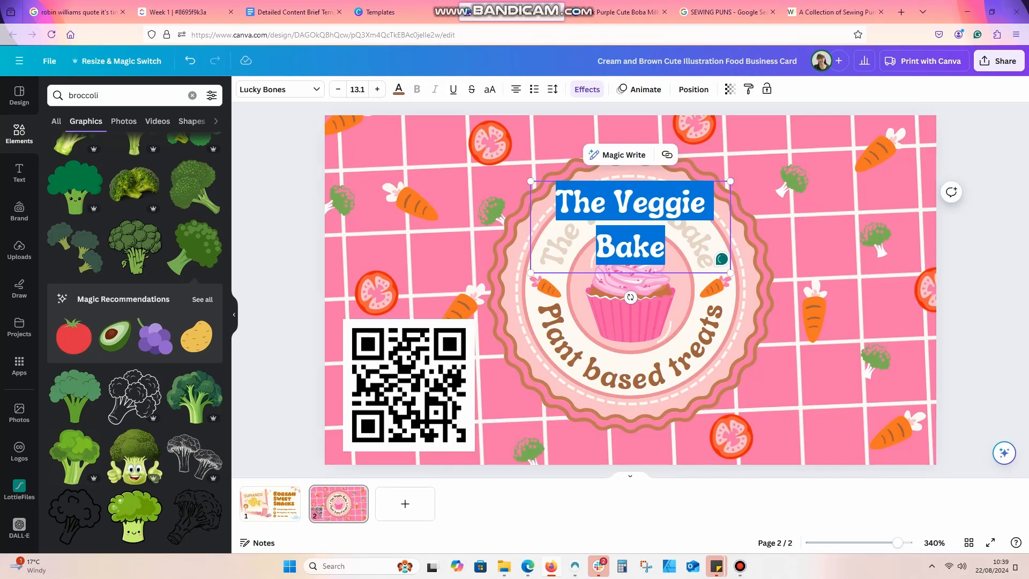
{"action": "left_click", "coordinate": [270, 504]}
{"action": "double_click", "coordinate": [777, 233]}
{"action": "left_click", "coordinate": [280, 90]}
{"action": "left_click", "coordinate": [98, 236]}
- Replace the page 1 heading text with "The Veggie Bake"
{"action": "left_click", "coordinate": [338, 504]}
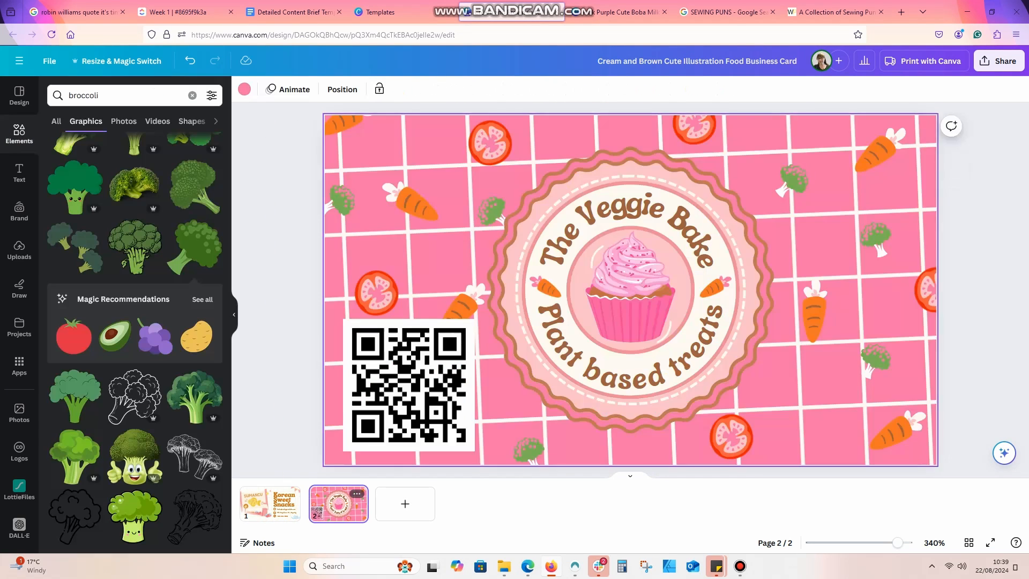
{"action": "left_click", "coordinate": [270, 503]}
{"action": "double_click", "coordinate": [777, 233]}
{"action": "type", "text": "The Veggie Bake"}
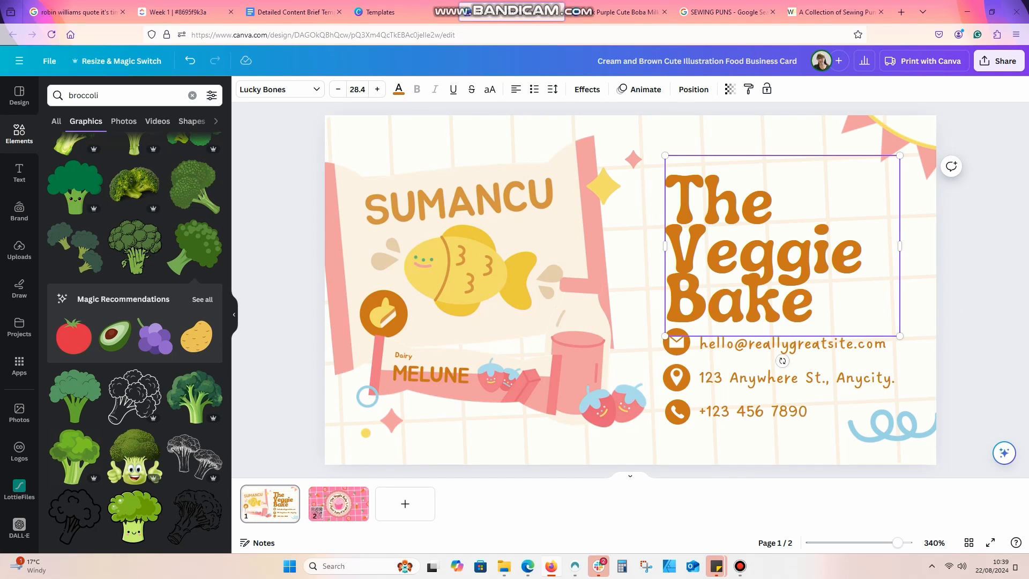
- Delete the snack package illustration and the strawberries from page 1
{"action": "left_click", "coordinate": [460, 268]}
{"action": "key", "text": "Delete"}
{"action": "left_click", "coordinate": [612, 406]}
{"action": "key", "text": "Delete"}
- Search the graphics for "cute cakes", add the heart-topped drip cake and enlarge it on the card's left half
{"action": "double_click", "coordinate": [84, 96]}
{"action": "type", "text": "cute cakes"}
{"action": "key", "text": "Return"}
{"action": "left_click", "coordinate": [194, 258]}
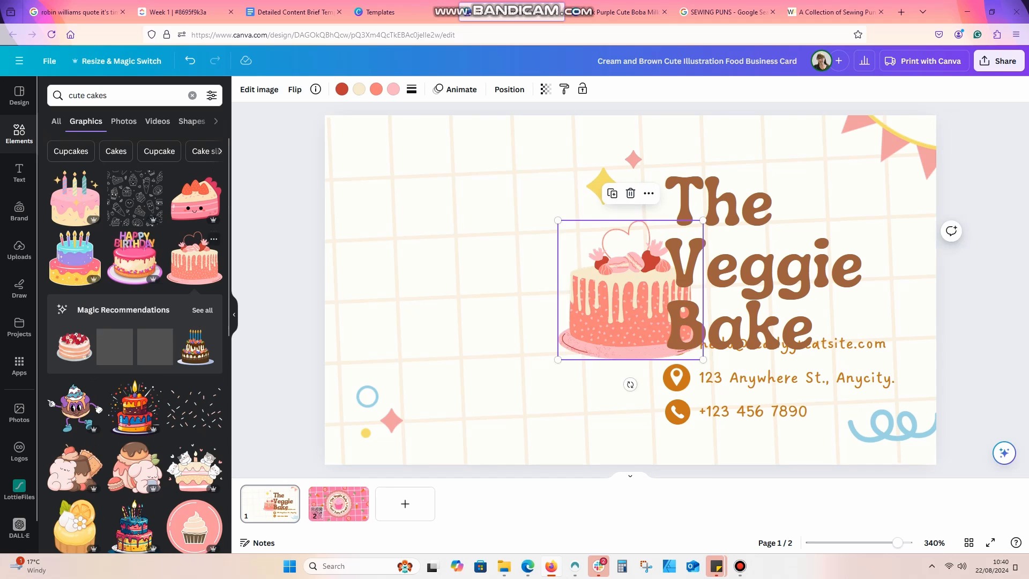
{"action": "left_click_drag", "start_coordinate": [626, 300], "coordinate": [420, 242]}
{"action": "left_click_drag", "start_coordinate": [497, 302], "coordinate": [588, 391]}
{"action": "mouse_move", "coordinate": [471, 289]}
{"action": "left_mouse_down"}
{"action": "mouse_move", "coordinate": [479, 266]}
{"action": "mouse_move", "coordinate": [483, 276]}
{"action": "left_mouse_up"}
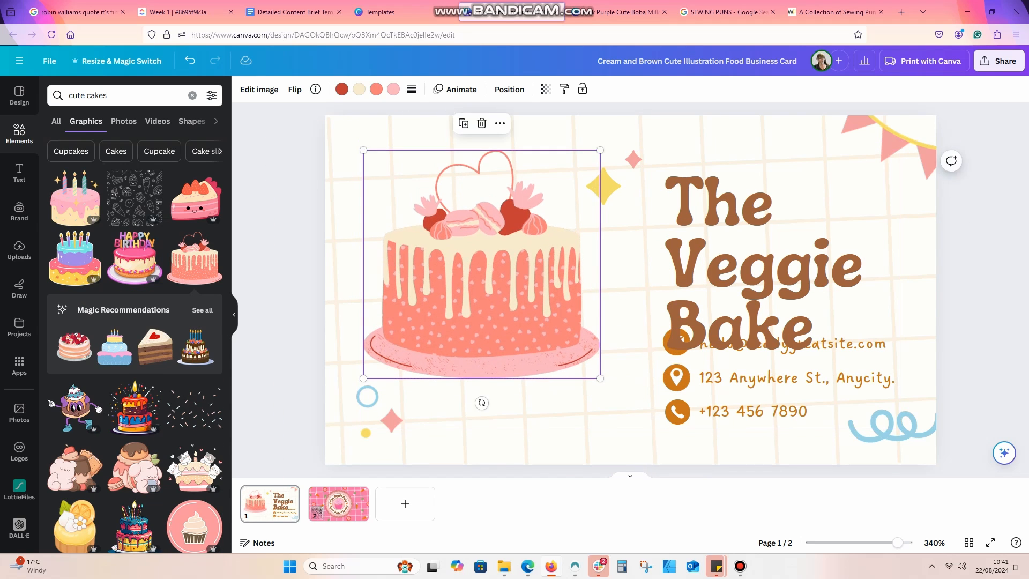
- Add the cake slice graphic with a cherry on top and move it over the lower part of the drip cake
{"action": "scroll", "coordinate": [134, 343], "scroll_direction": "down", "scroll_amount": 10}
{"action": "left_click", "coordinate": [194, 396]}
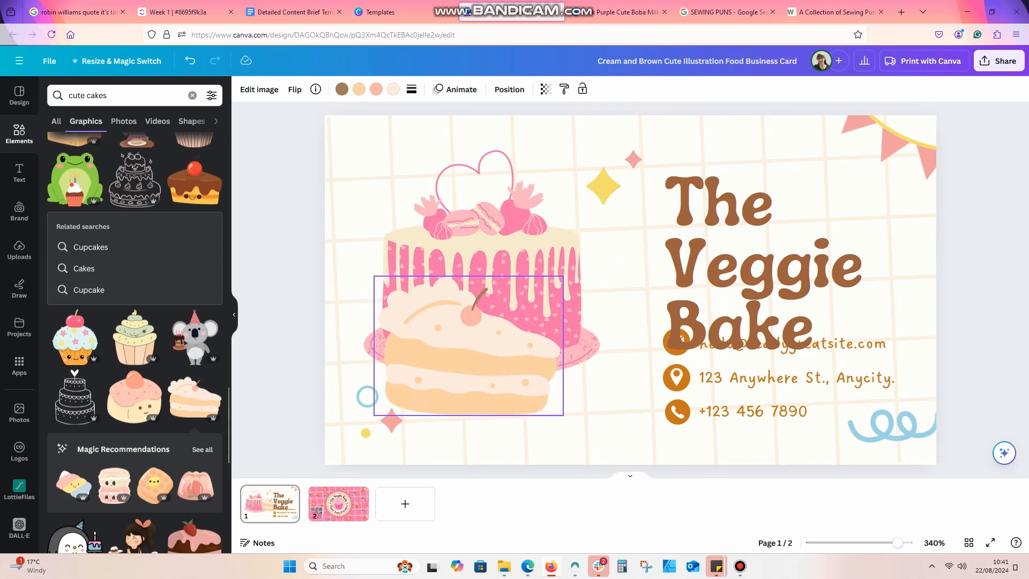
{"action": "left_click_drag", "start_coordinate": [468, 346], "coordinate": [419, 321]}
- Add a stack of three brownies recoloured in the card's browns and pink, in front of the cake's lower-left side
{"action": "left_click", "coordinate": [195, 358]}
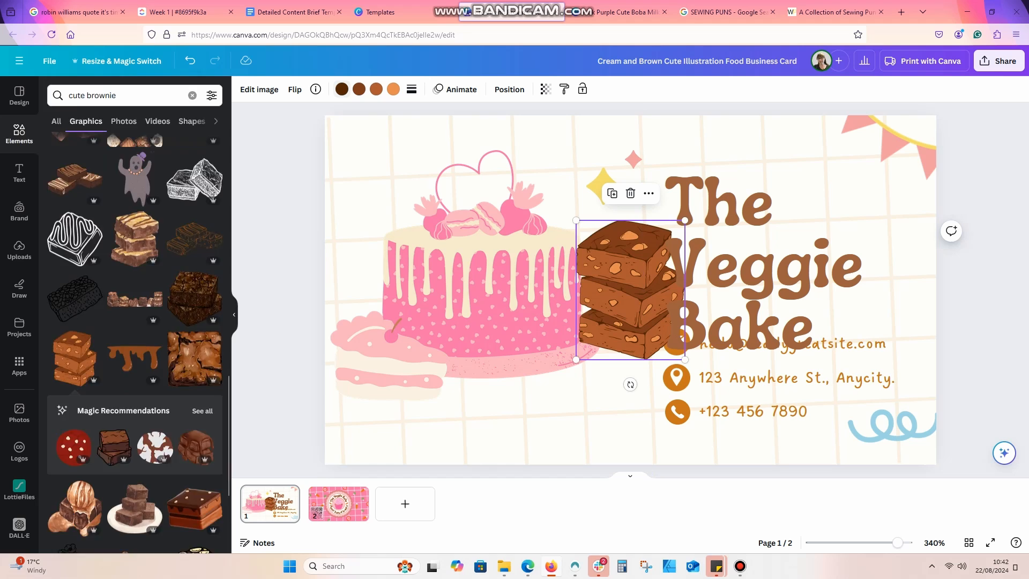
{"action": "left_click", "coordinate": [342, 89]}
{"action": "left_click", "coordinate": [179, 155]}
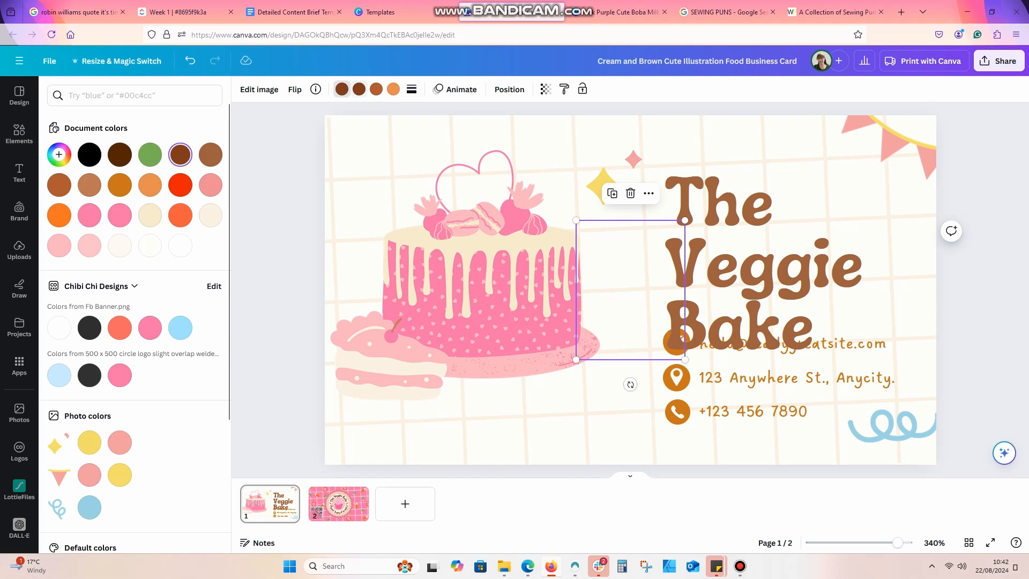
{"action": "left_click", "coordinate": [359, 89]}
{"action": "left_click", "coordinate": [210, 154]}
{"action": "left_click", "coordinate": [376, 90]}
{"action": "left_click", "coordinate": [210, 185]}
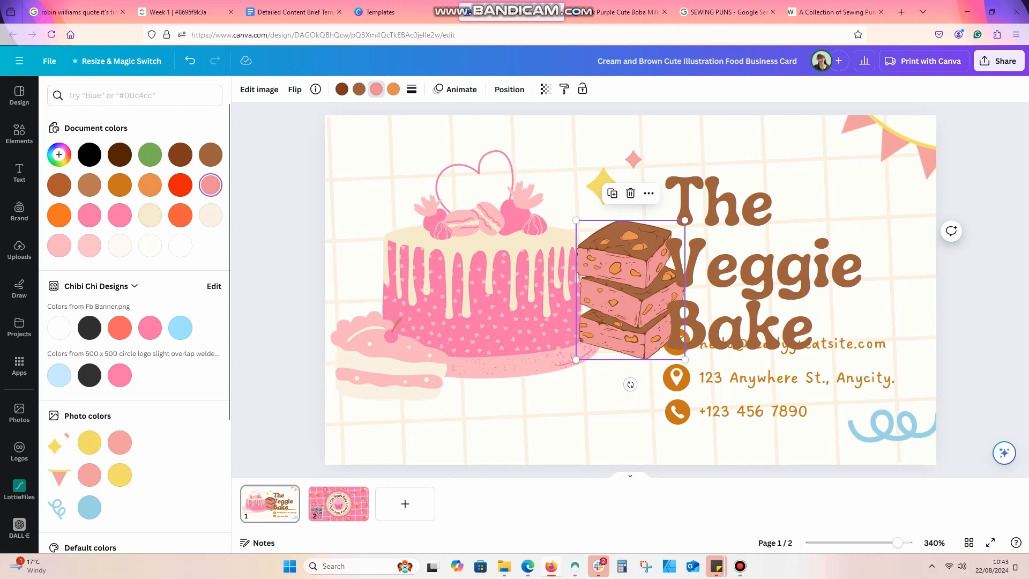
{"action": "left_click_drag", "start_coordinate": [630, 290], "coordinate": [381, 339]}
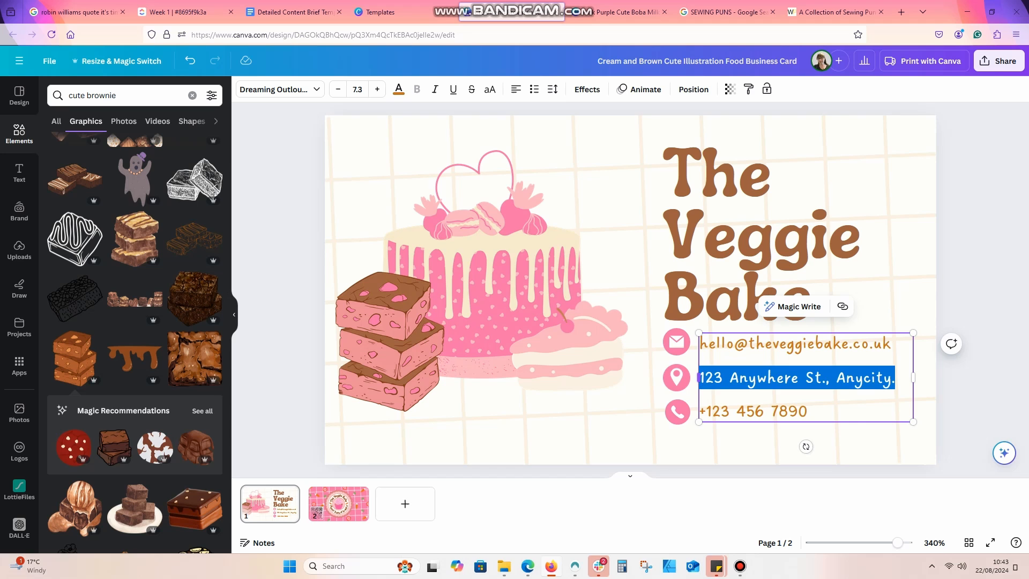
{"action": "type", "text": "@theveggiebake"}
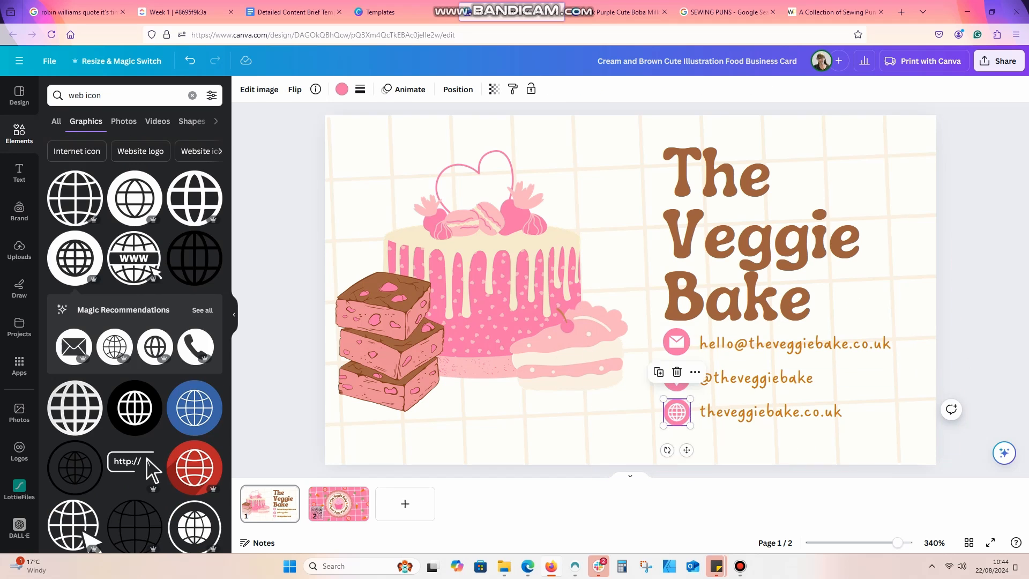
- Centre the white Instagram outline on a pink circle, group the two as one icon and scale it down
{"action": "left_click", "coordinate": [123, 95]}
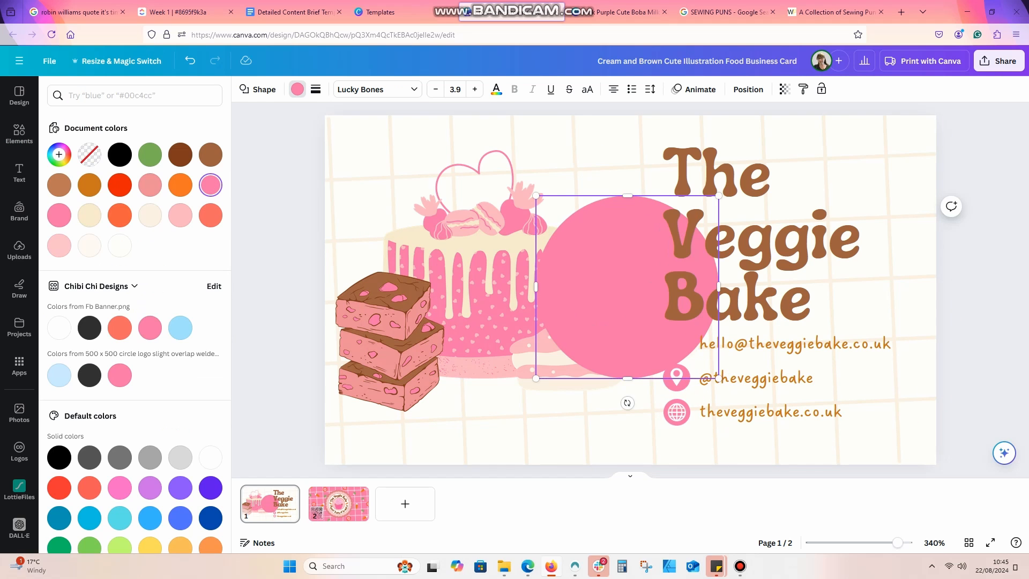
{"action": "left_click", "coordinate": [748, 89]}
{"action": "left_click", "coordinate": [170, 208]}
{"action": "left_click", "coordinate": [74, 208]}
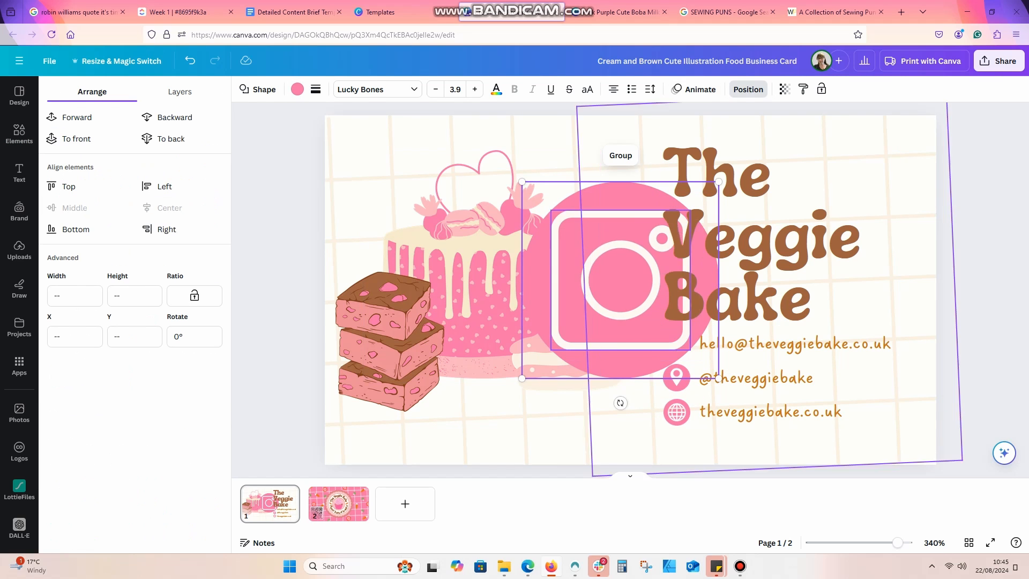
{"action": "left_click", "coordinate": [620, 155]}
{"action": "left_click_drag", "start_coordinate": [718, 182], "coordinate": [569, 331]}
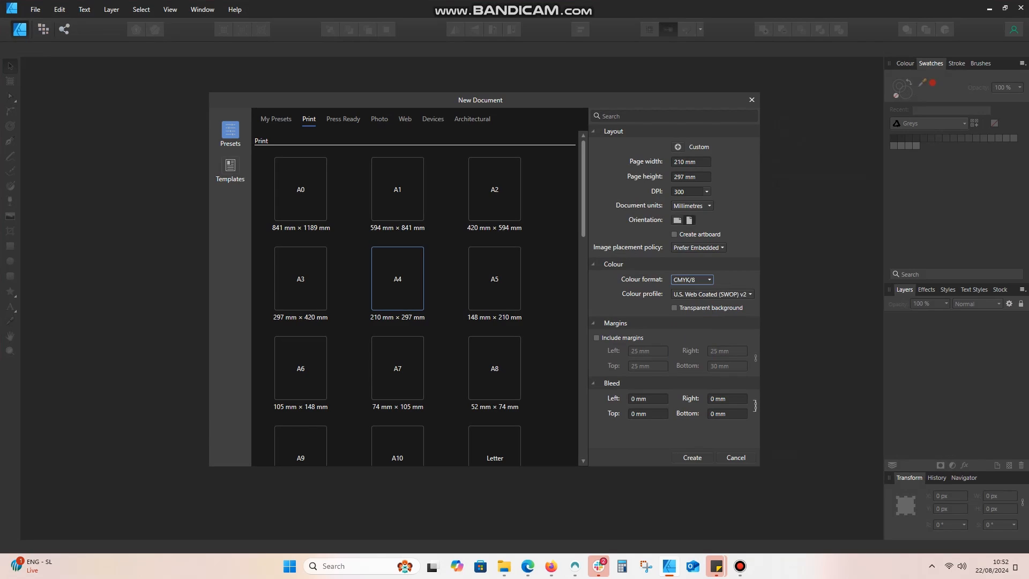
- In Affinity Designer, create an A4 print document at 300 DPI with the CMYK/8 colour format
{"action": "key", "text": "Return"}
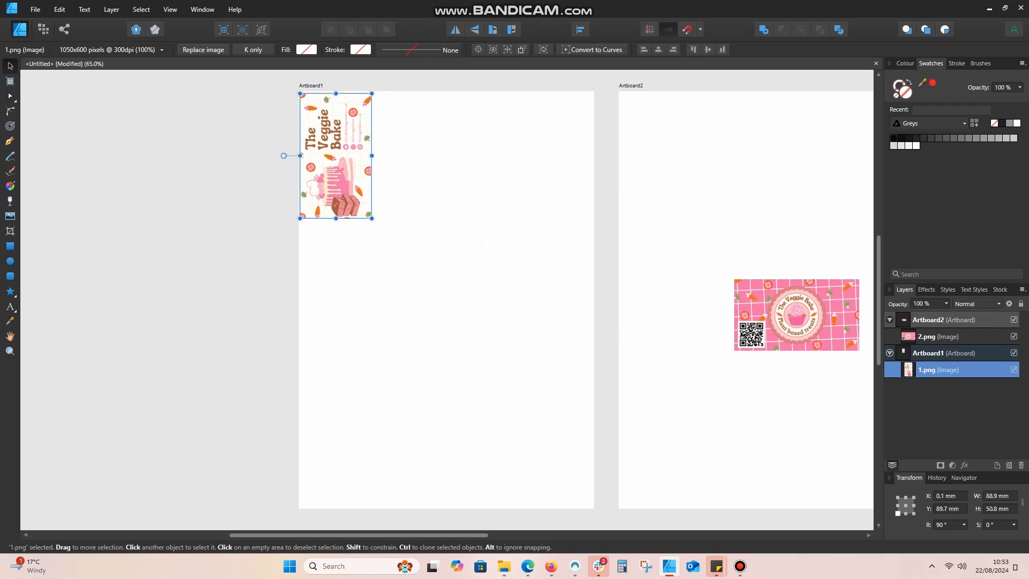
- Duplicate the rotated card front into a row of four across the top of Artboard1
{"action": "left_click_drag", "start_coordinate": [334, 153], "coordinate": [406, 154]}
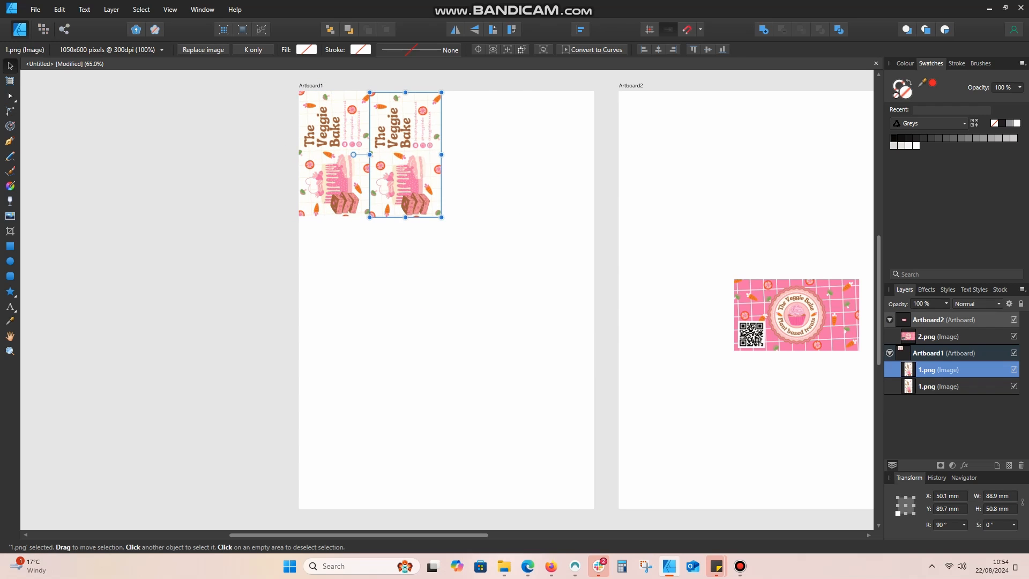
{"action": "key", "text": "ctrl+j"}
{"action": "key", "text": "ctrl+d"}
{"action": "key", "text": "ctrl+z"}
{"action": "key", "text": "ctrl+j"}
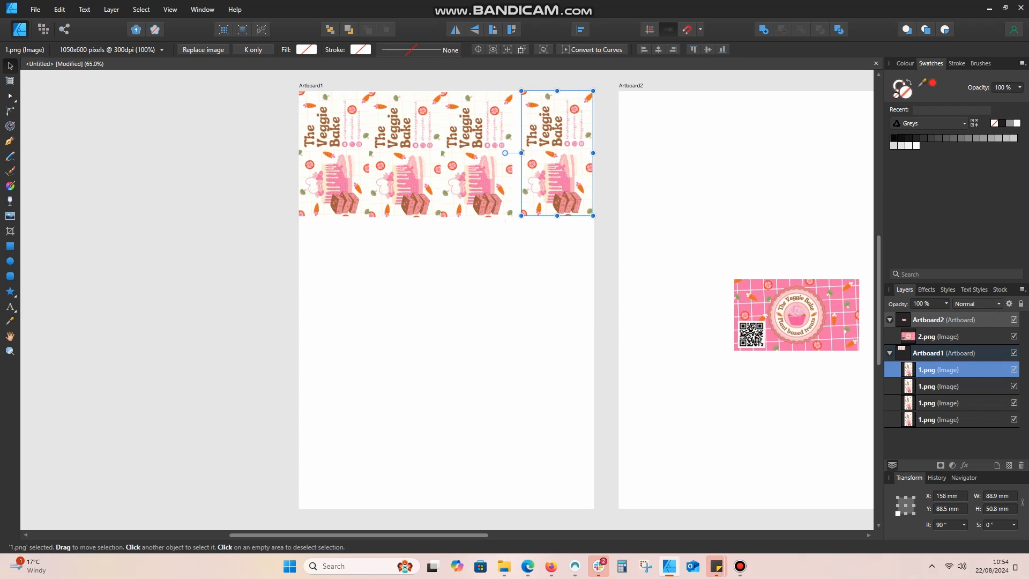
- Select all four card fronts on Artboard1 and space them evenly in the horizontal direction
{"action": "left_click", "coordinate": [937, 420]}
{"action": "left_click", "coordinate": [938, 369], "text": "shift"}
{"action": "left_click", "coordinate": [580, 30]}
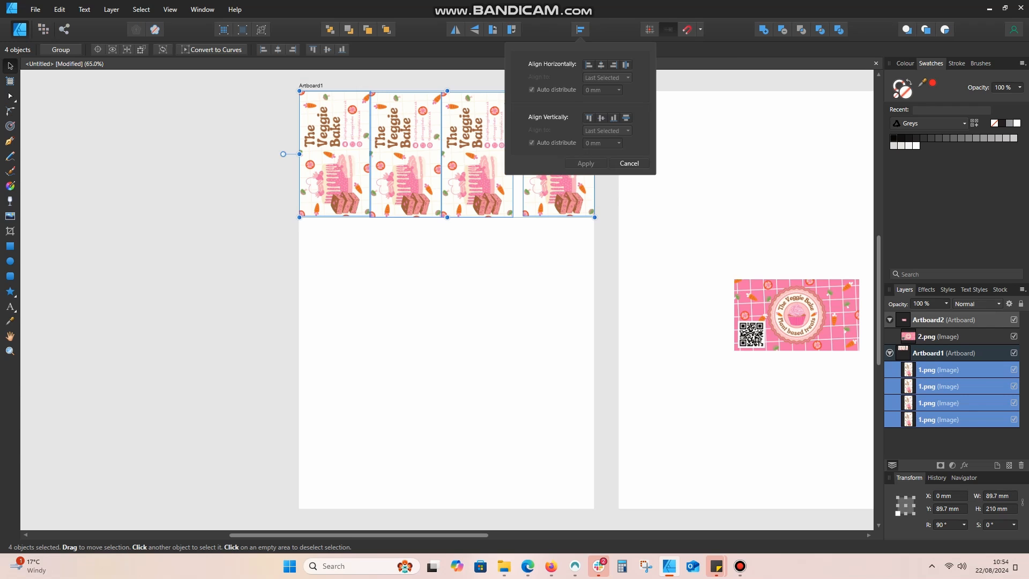
{"action": "left_click", "coordinate": [628, 62]}
{"action": "left_click", "coordinate": [444, 348]}
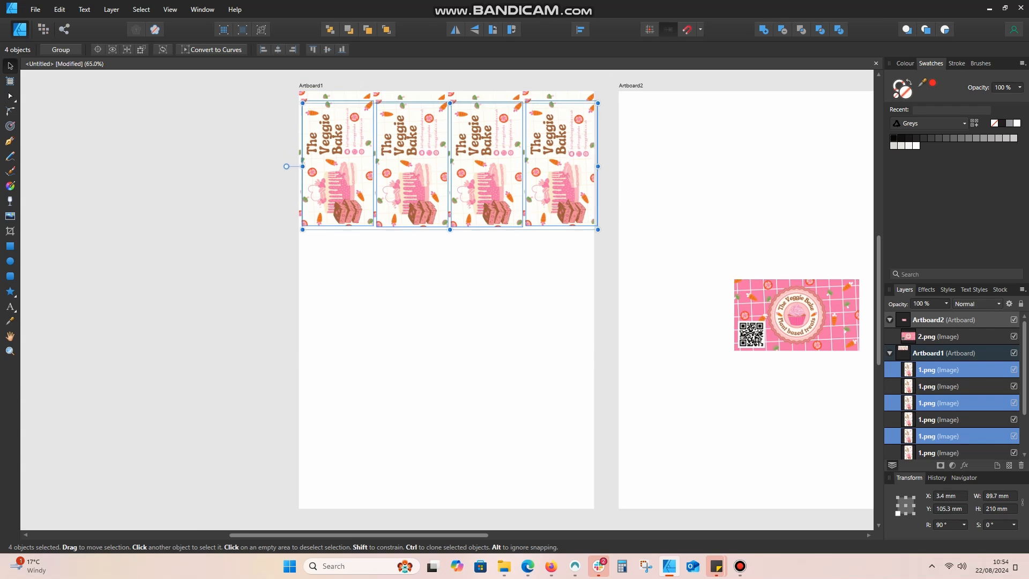
- Group the row of four card fronts and duplicate it into a second and third row down Artboard1
{"action": "left_click_drag", "start_coordinate": [447, 154], "coordinate": [447, 282]}
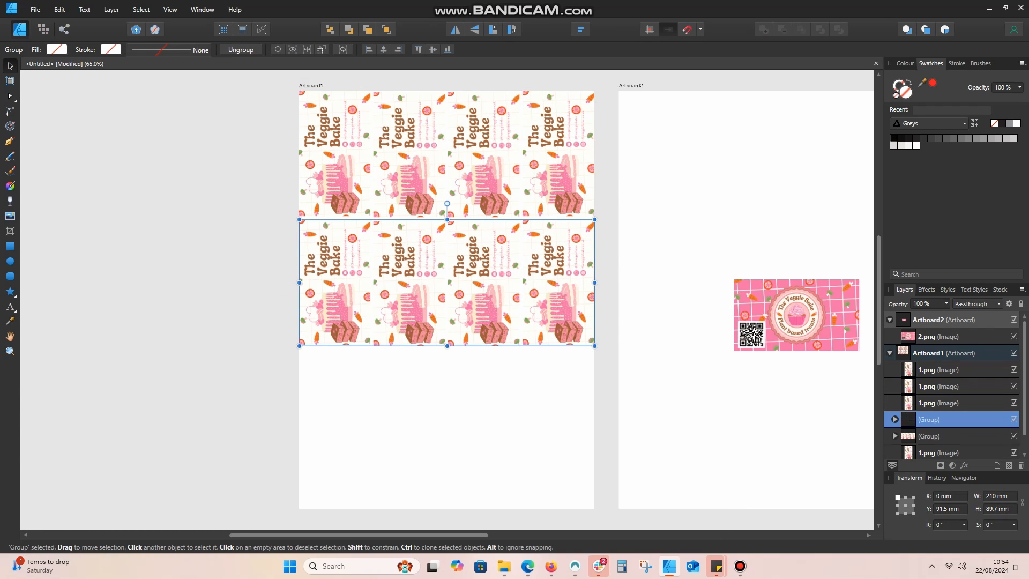
{"action": "key", "text": "ctrl+j"}
{"action": "left_click", "coordinate": [580, 29]}
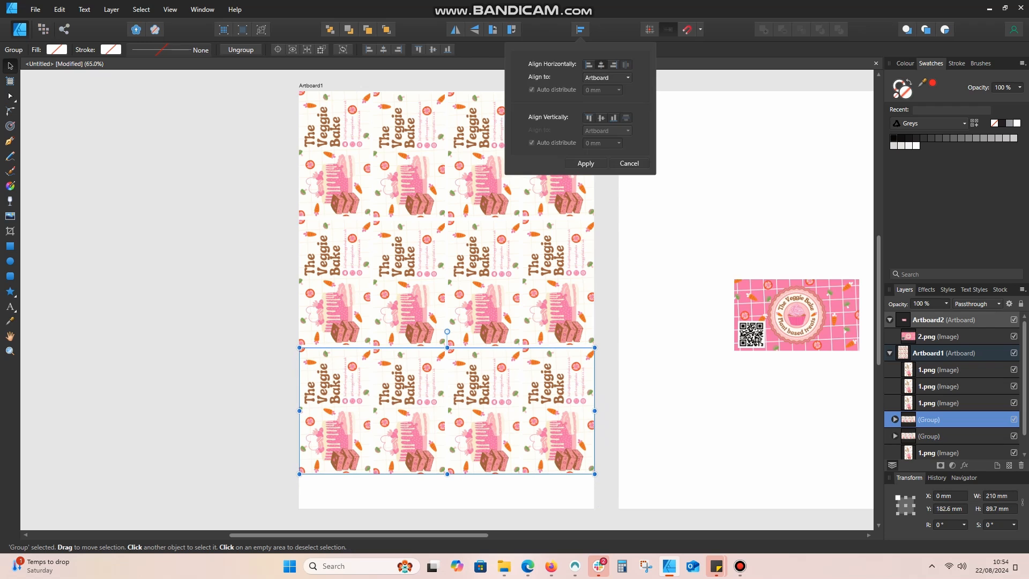
{"action": "left_click", "coordinate": [447, 282]}
{"action": "left_click", "coordinate": [580, 29]}
{"action": "left_click", "coordinate": [484, 187]}
- Select the four loose card fronts in the top row of Artboard1 and group them
{"action": "left_click_drag", "start_coordinate": [616, 226], "coordinate": [292, 85]}
{"action": "left_click", "coordinate": [581, 29]}
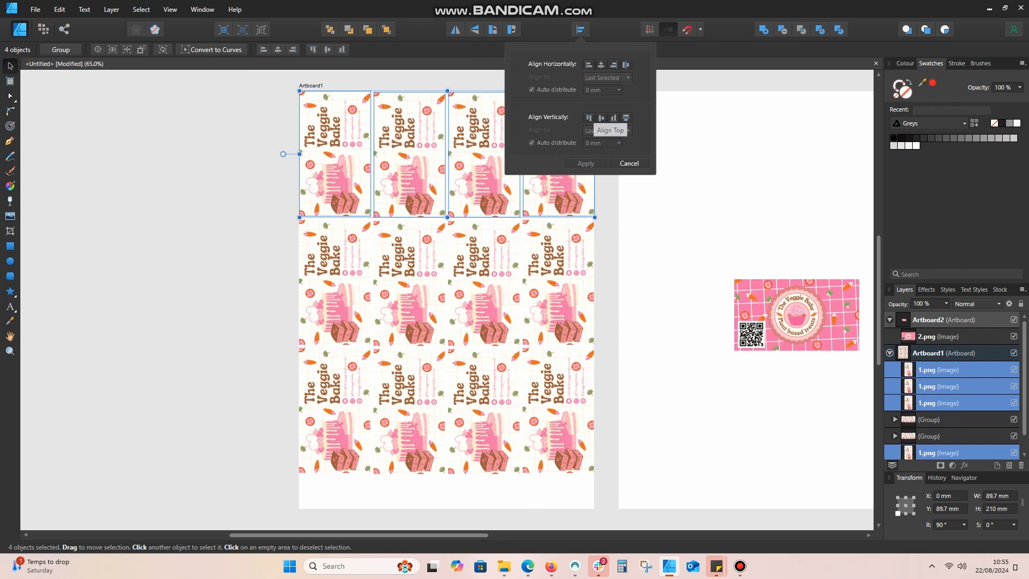
{"action": "left_click", "coordinate": [600, 65]}
{"action": "left_click", "coordinate": [629, 163]}
{"action": "left_click", "coordinate": [632, 215]}
{"action": "right_click", "coordinate": [567, 179]}
- Align the first card-front row to the top of Artboard1 and the last row to its bottom
{"action": "left_click_drag", "start_coordinate": [611, 226], "coordinate": [608, 520]}
{"action": "left_click", "coordinate": [592, 222]}
{"action": "left_click", "coordinate": [580, 29]}
{"action": "left_click", "coordinate": [588, 118]}
{"action": "left_click", "coordinate": [447, 411]}
{"action": "left_click", "coordinate": [580, 29]}
{"action": "left_click", "coordinate": [613, 117]}
- Space the three card-front rows on Artboard1 evenly in the vertical direction
{"action": "left_click", "coordinate": [580, 30]}
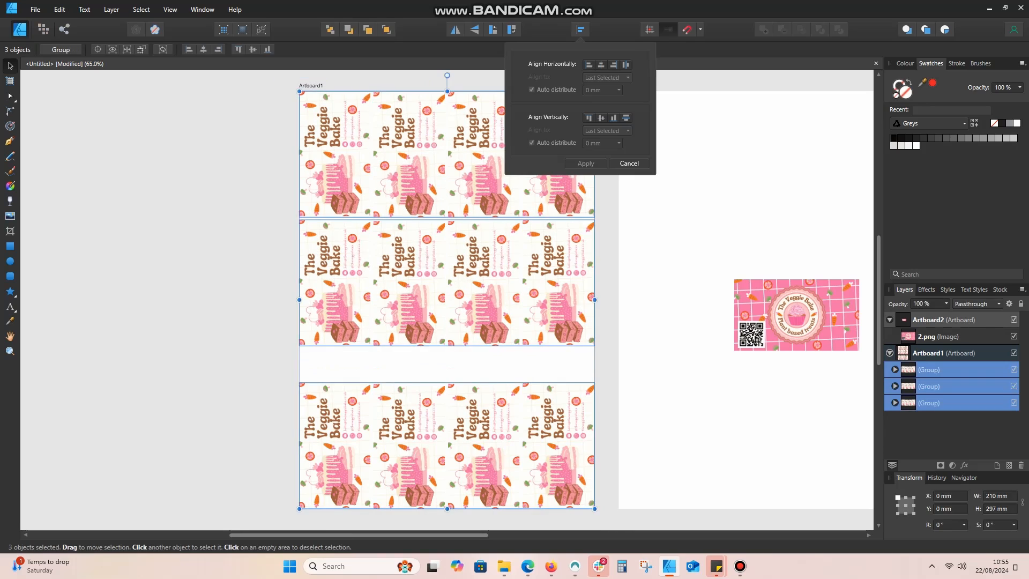
{"action": "left_click", "coordinate": [626, 118]}
{"action": "left_click", "coordinate": [633, 214]}
- Draw a rectangle of about 228 × 325 mm over Artboard1 and shift it aside to uncover some card fronts
{"action": "key", "text": "m"}
{"action": "left_click_drag", "start_coordinate": [280, 79], "coordinate": [601, 530]}
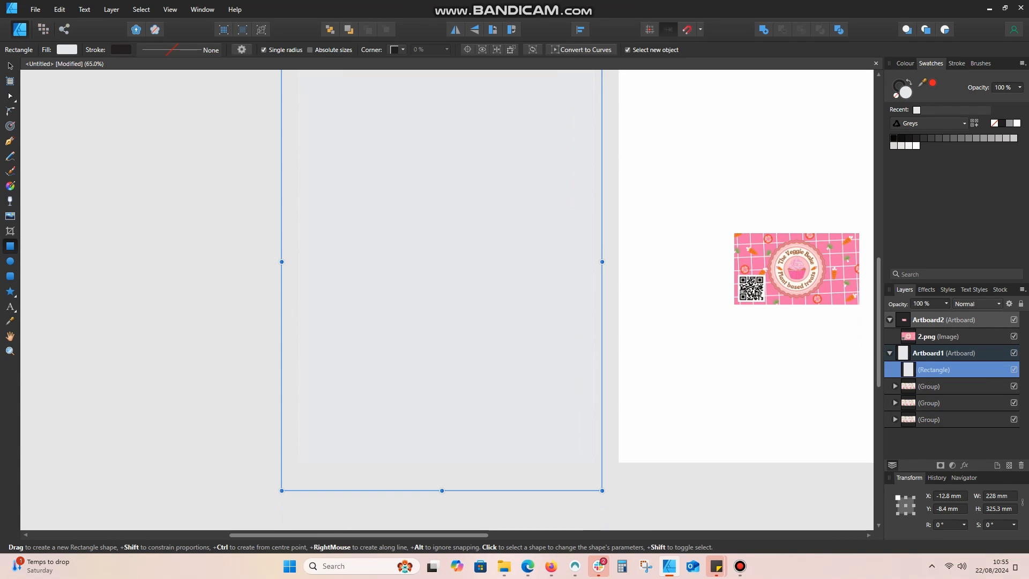
{"action": "key", "text": "v"}
{"action": "left_click_drag", "start_coordinate": [483, 295], "coordinate": [365, 282]}
- Fill the rectangle with the off-white background colour sampled from the card fronts
{"action": "left_click_drag", "start_coordinate": [922, 83], "coordinate": [584, 250]}
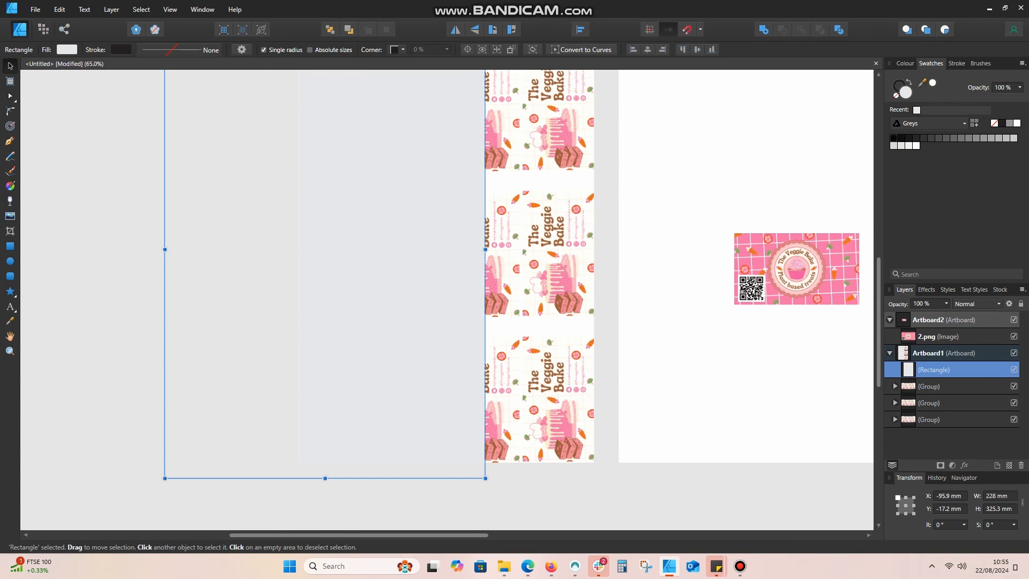
{"action": "left_click", "coordinate": [932, 83]}
{"action": "left_click", "coordinate": [633, 215]}
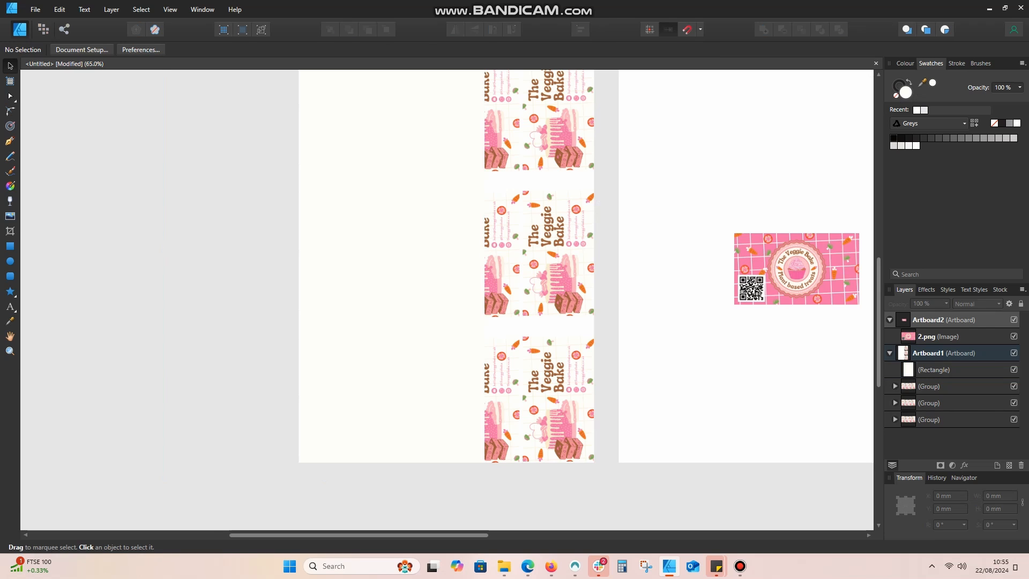
{"action": "key", "text": "ctrl+plus"}
{"action": "key", "text": "ctrl+plus"}
{"action": "key", "text": "ctrl+plus"}
{"action": "left_click", "coordinate": [933, 370]}
{"action": "left_click_drag", "start_coordinate": [922, 83], "coordinate": [742, 338]}
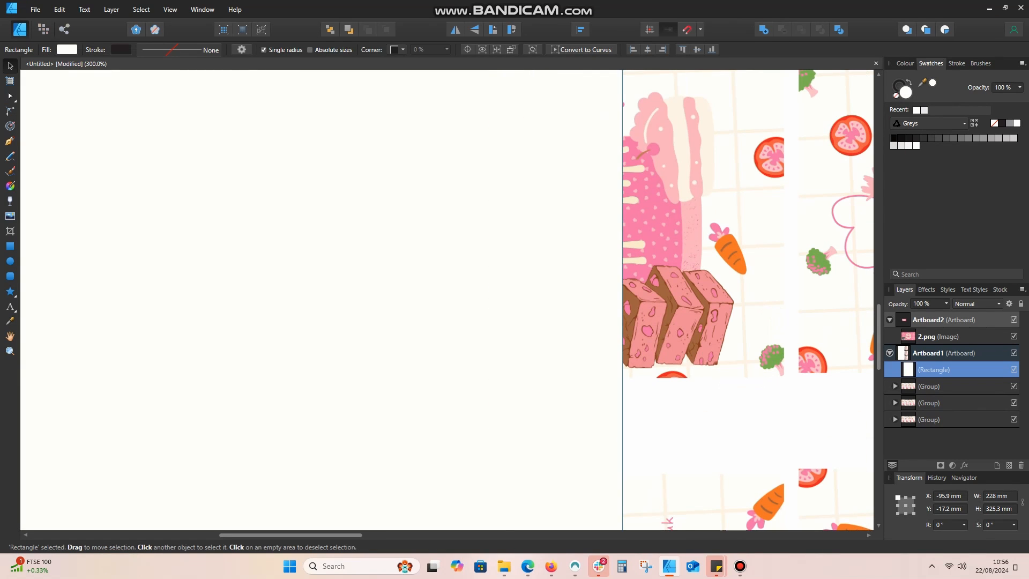
- Cover all of Artboard1 with the rectangle, without a stroke, and send it behind the card-front rows
{"action": "right_click", "coordinate": [509, 279]}
{"action": "left_click_drag", "start_coordinate": [164, 187], "coordinate": [691, 206]}
{"action": "right_click", "coordinate": [691, 205]}
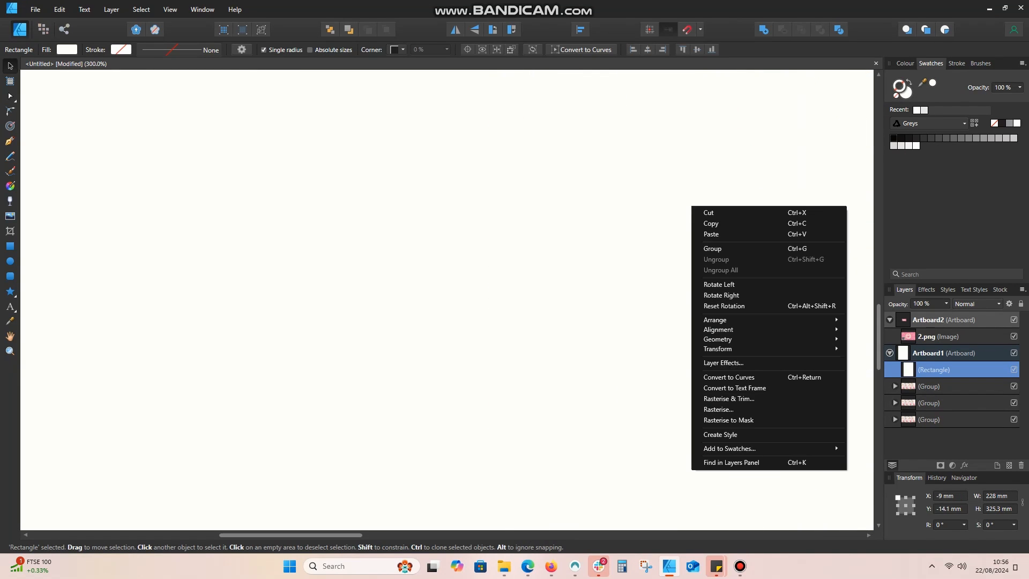
{"action": "left_click", "coordinate": [889, 351]}
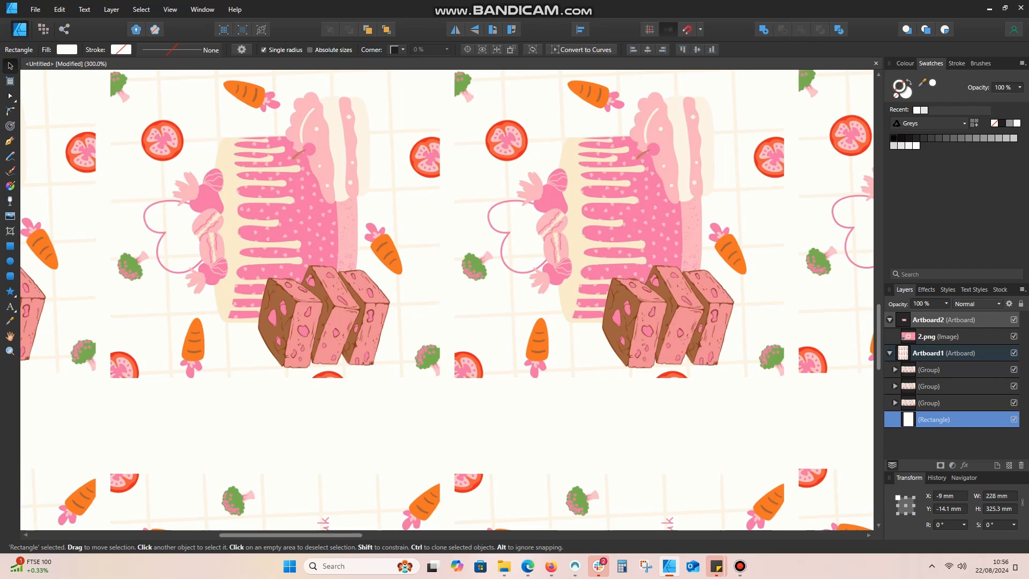
- Rotate the pink card back 90° and place it in the top-right corner of Artboard2
{"action": "scroll", "coordinate": [447, 300], "scroll_direction": "down", "scroll_amount": 5}
{"action": "left_click", "coordinate": [943, 336]}
{"action": "left_click", "coordinate": [492, 28]}
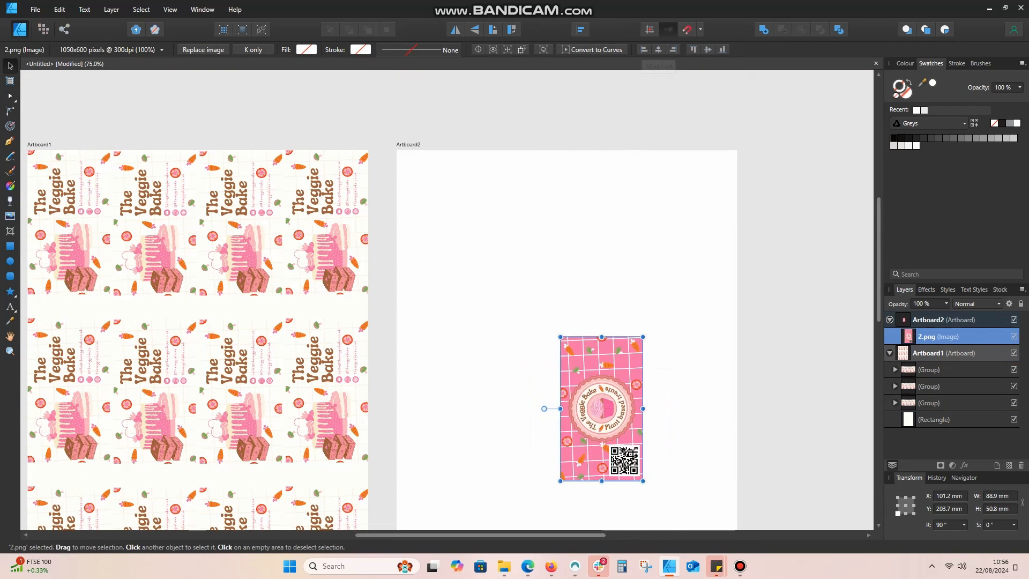
{"action": "left_click_drag", "start_coordinate": [601, 408], "coordinate": [696, 222]}
- Duplicate the rotated card back to make four copies across the top of Artboard2
{"action": "key", "text": "ctrl+j"}
{"action": "key", "text": "ctrl+j"}
{"action": "key", "text": "ctrl+j"}
{"action": "key", "text": "ctrl+j"}
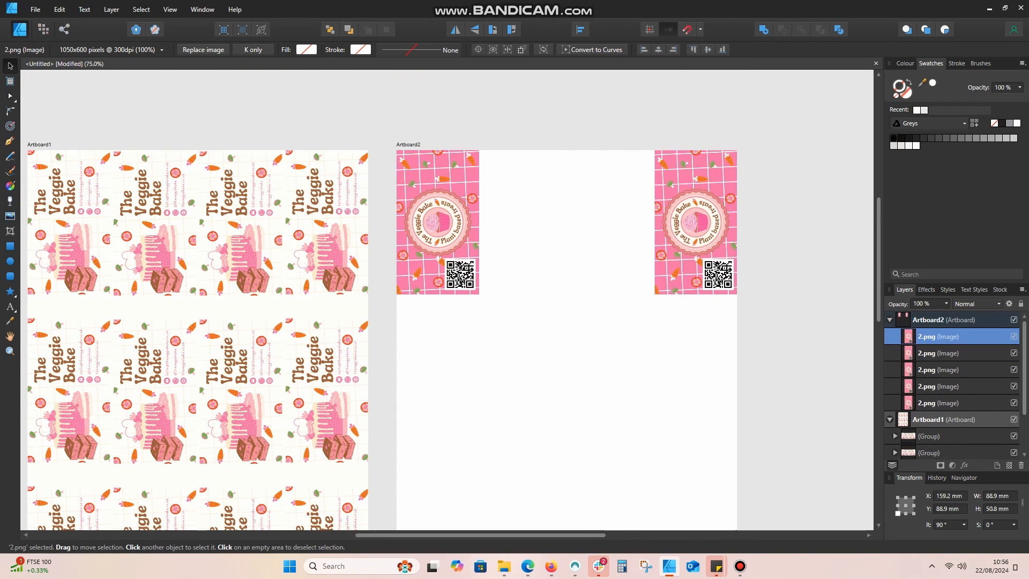
{"action": "left_click", "coordinate": [943, 402], "text": "shift"}
{"action": "left_click", "coordinate": [581, 29]}
{"action": "left_click", "coordinate": [629, 163]}
- Space the four card backs evenly in the horizontal direction and group them as a row
{"action": "left_click", "coordinate": [580, 29]}
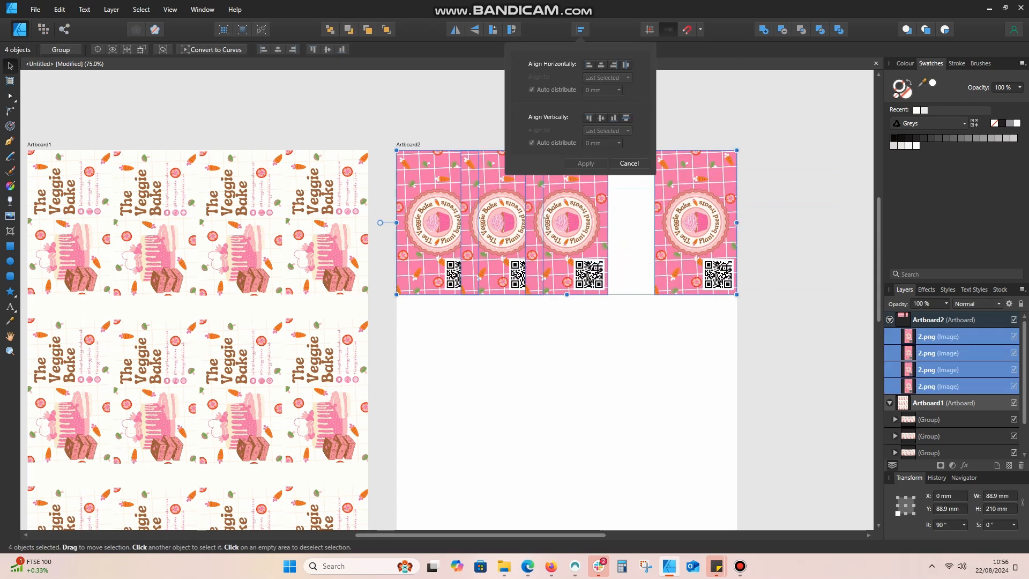
{"action": "right_click", "coordinate": [733, 225]}
{"action": "left_click", "coordinate": [777, 280]}
- Duplicate the card-back row for three rows in total and align one copy to the bottom of Artboard2
{"action": "key", "text": "ctrl+j"}
{"action": "key", "text": "ctrl+j"}
{"action": "key", "text": "ctrl+j"}
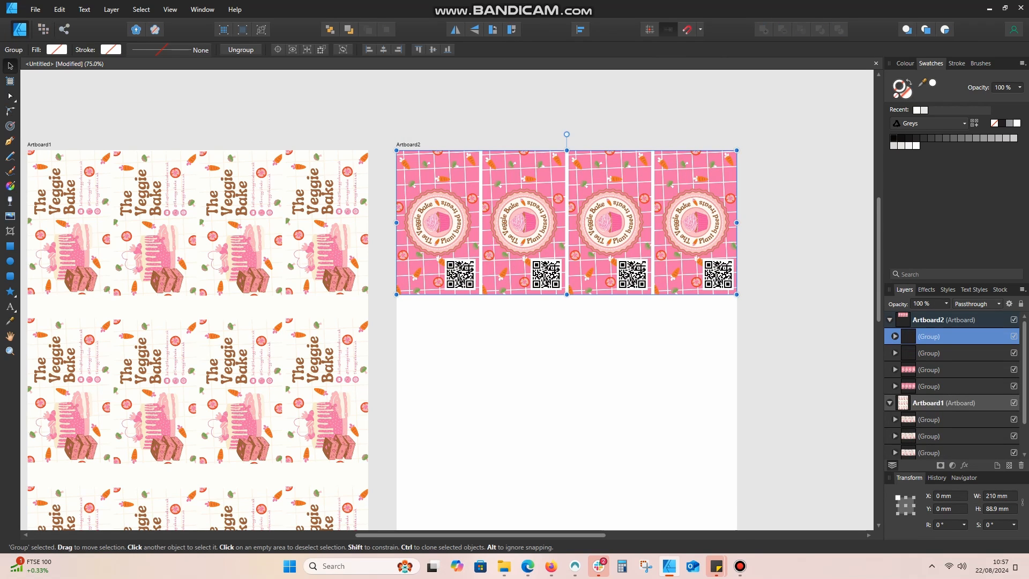
{"action": "left_click", "coordinate": [580, 29]}
{"action": "left_click", "coordinate": [616, 115]}
{"action": "scroll", "coordinate": [567, 300], "scroll_direction": "down", "scroll_amount": 3}
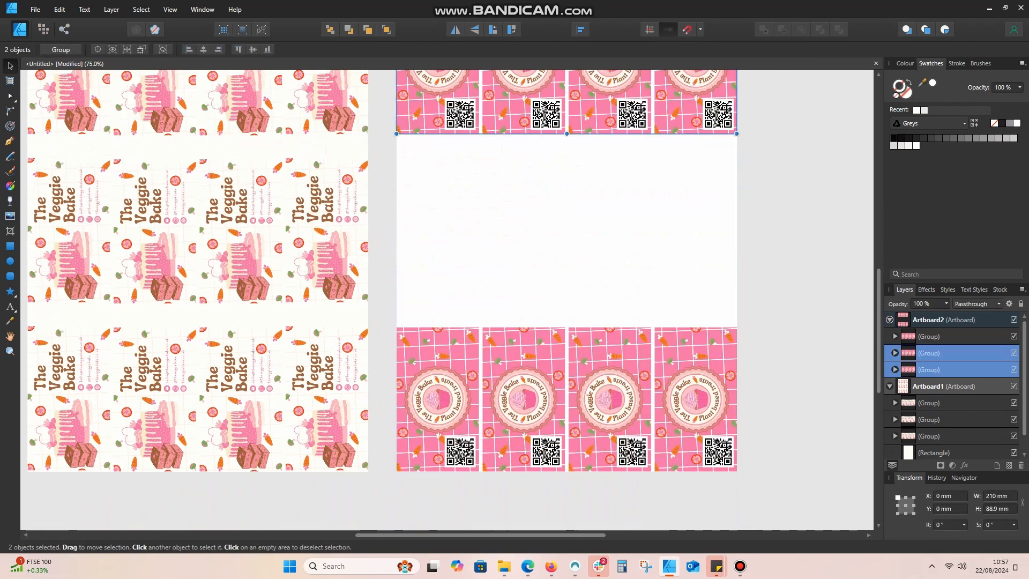
- Select the three card-back rows on Artboard2 and space them evenly in the vertical direction
{"action": "key", "text": "ctrl+minus"}
{"action": "key", "text": "ctrl+a"}
{"action": "left_click", "coordinate": [929, 336]}
{"action": "left_click", "coordinate": [929, 369], "text": "shift"}
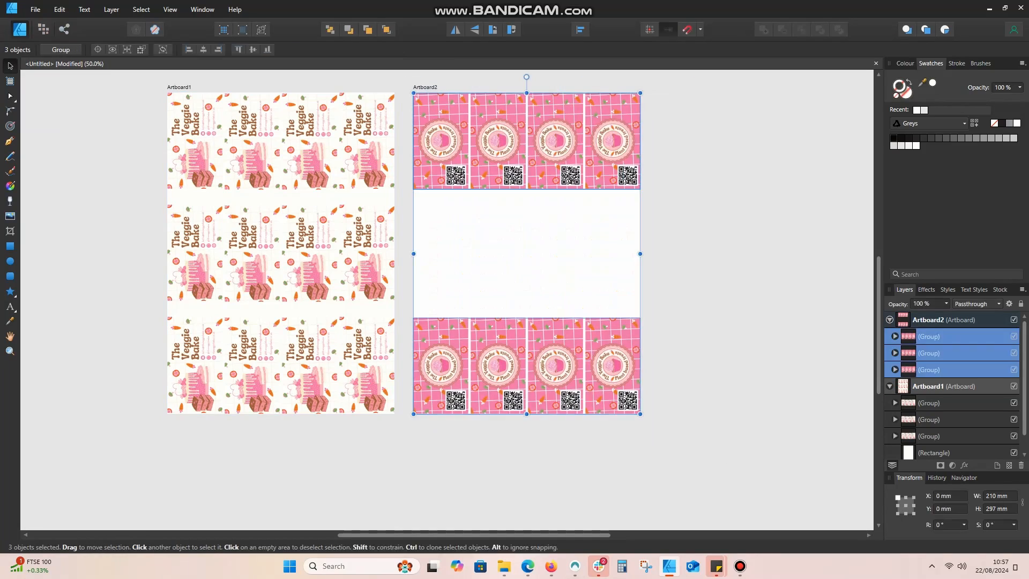
{"action": "left_click", "coordinate": [580, 29]}
{"action": "left_click", "coordinate": [626, 117]}
{"action": "key", "text": "Escape"}
- Open the print setup and the Canon iP8700 series properties, and choose the printer paper size
{"action": "left_click", "coordinate": [36, 9]}
{"action": "left_click", "coordinate": [527, 141]}
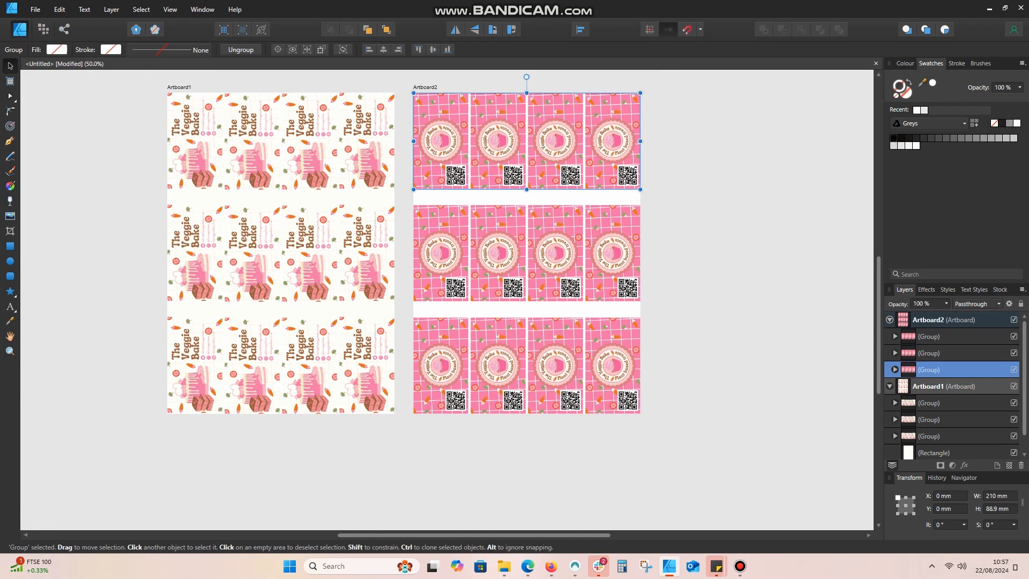
{"action": "left_click", "coordinate": [35, 9]}
{"action": "left_click", "coordinate": [45, 237]}
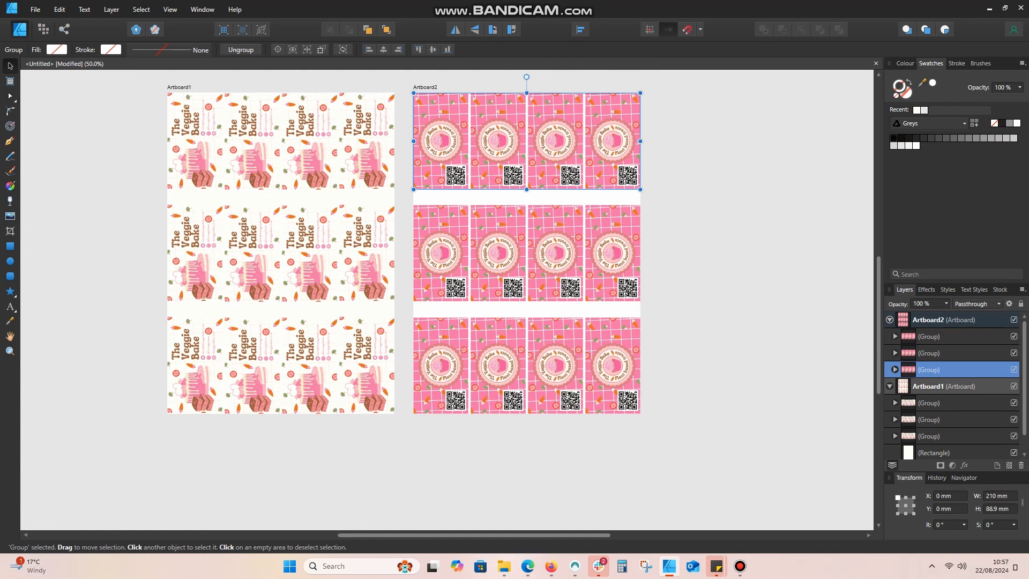
{"action": "left_click", "coordinate": [528, 169]}
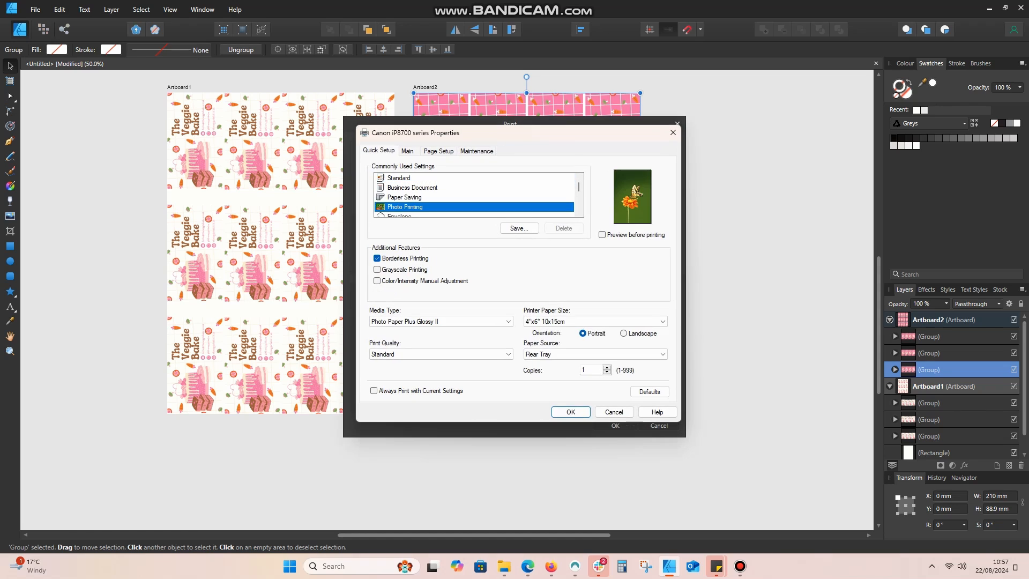
{"action": "left_click", "coordinate": [595, 321]}
{"action": "left_click", "coordinate": [595, 320]}
{"action": "key", "text": "Return"}
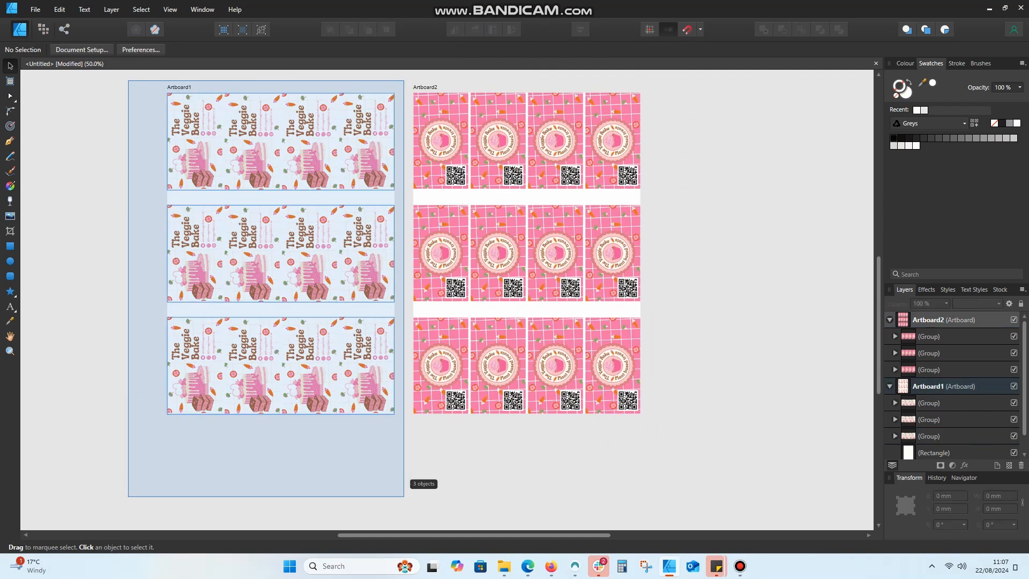
- Group the three card-front rows on Artboard1, rotate the group 180° and centre it vertically on the artboard
{"action": "right_click", "coordinate": [355, 153]}
{"action": "left_click", "coordinate": [376, 196]}
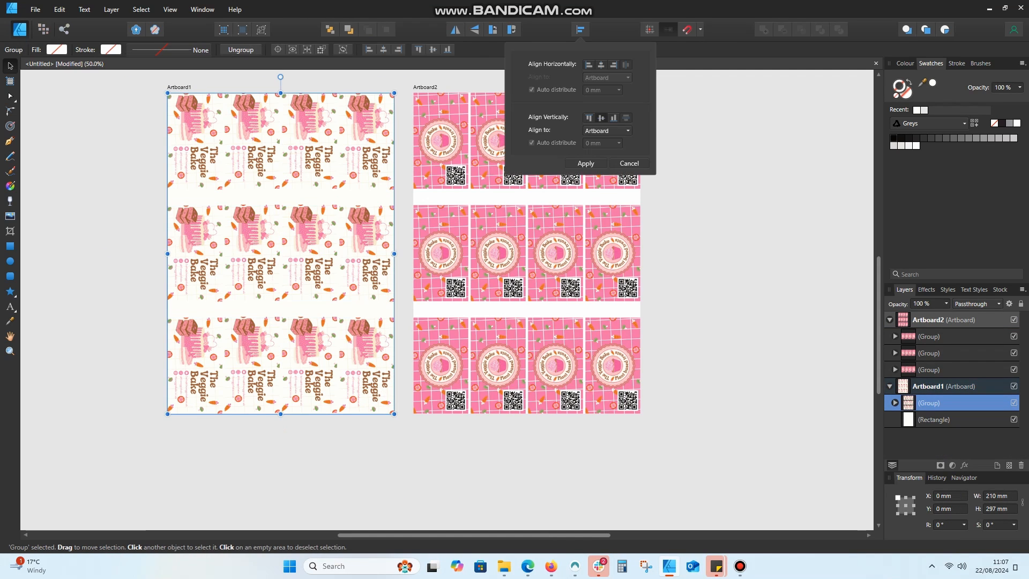
{"action": "key", "text": "ctrl+d"}
- Print Artboard1 single-sided on the Canon iP8700 series at 100% scale
{"action": "key", "text": "ctrl+p"}
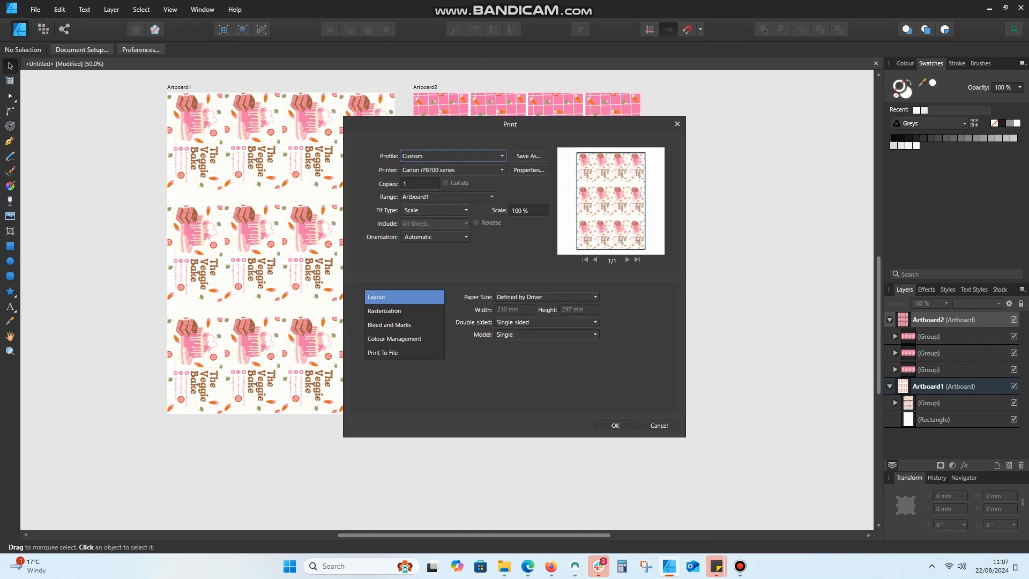
{"action": "key", "text": "alt+r"}
{"action": "key", "text": "Return"}
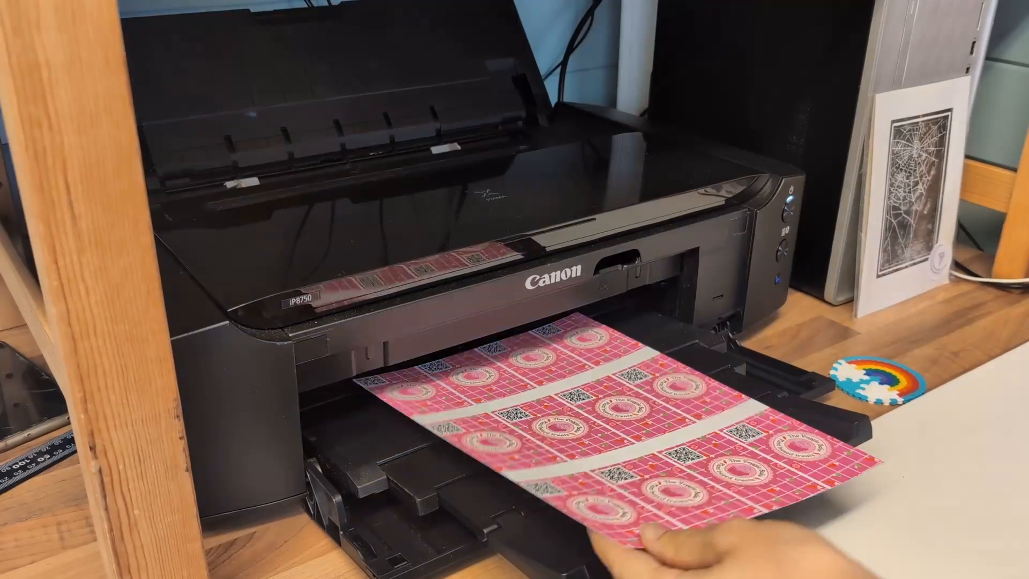